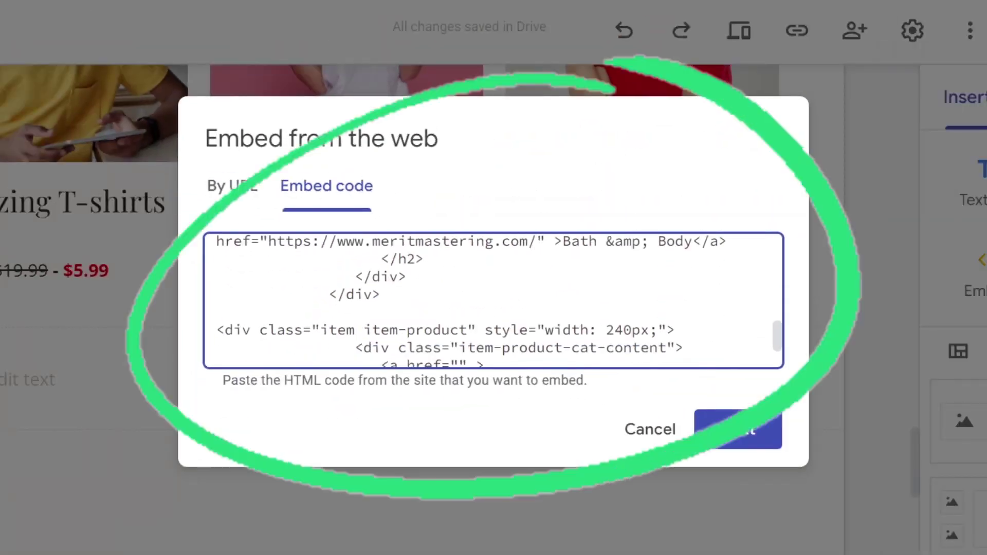
Confirm the pasted circular product-category image HTML in the Embed dialog and preview it.
{"action": "scroll", "coordinate": [493, 301], "scroll_direction": "up", "scroll_amount": 2}
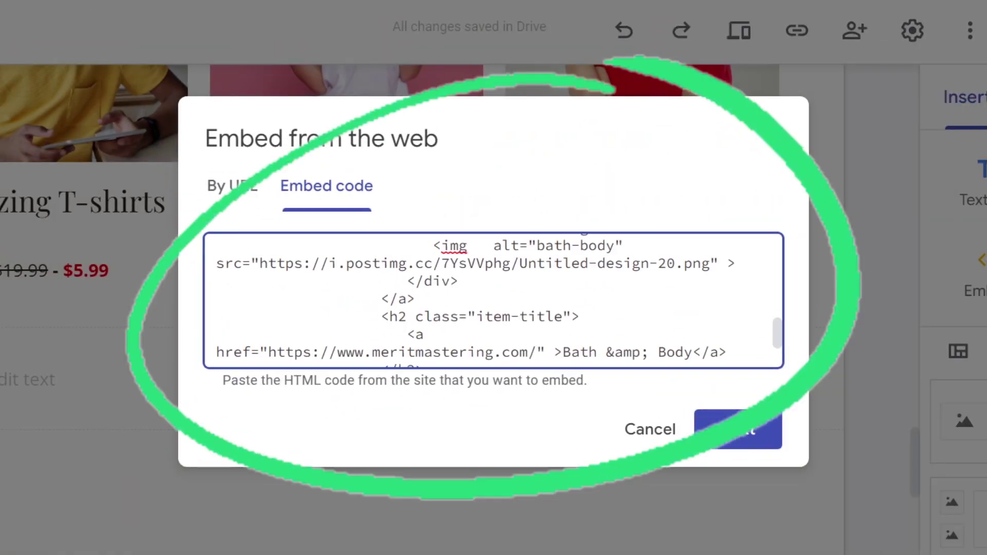
{"action": "left_click", "coordinate": [736, 439]}
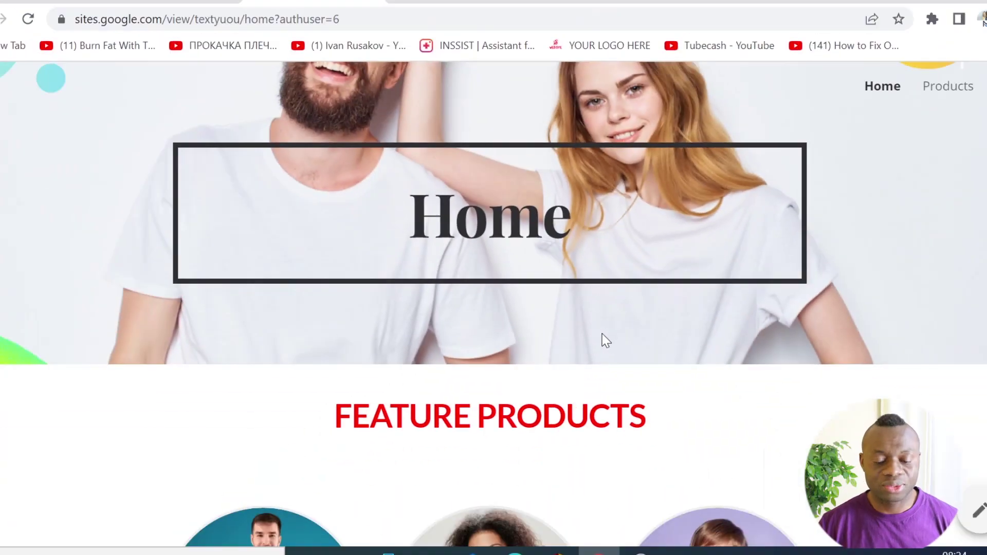
{"action": "scroll", "coordinate": [607, 339], "scroll_direction": "down", "scroll_amount": 2}
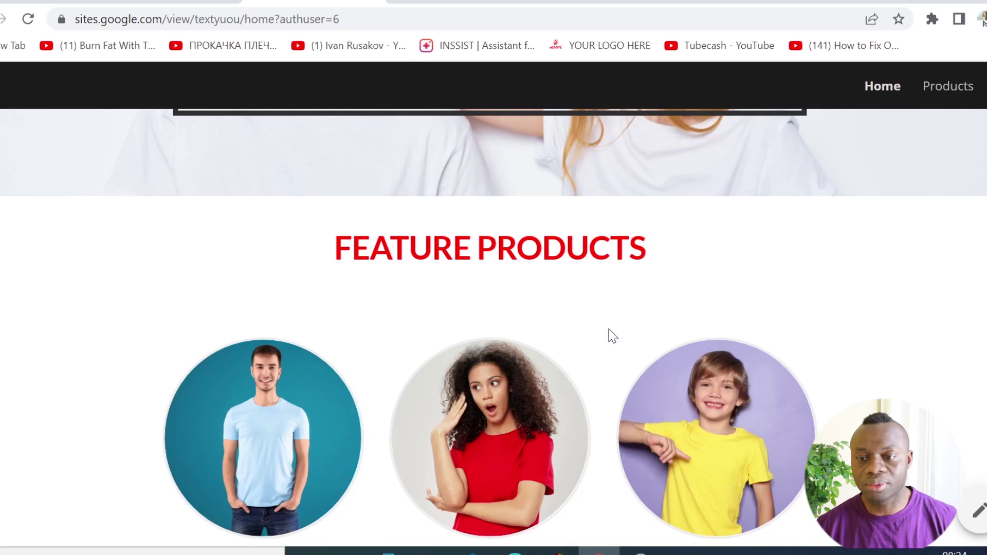
{"action": "scroll", "coordinate": [609, 327], "scroll_direction": "down", "scroll_amount": 5}
{"action": "scroll", "coordinate": [646, 310], "scroll_direction": "up", "scroll_amount": 3}
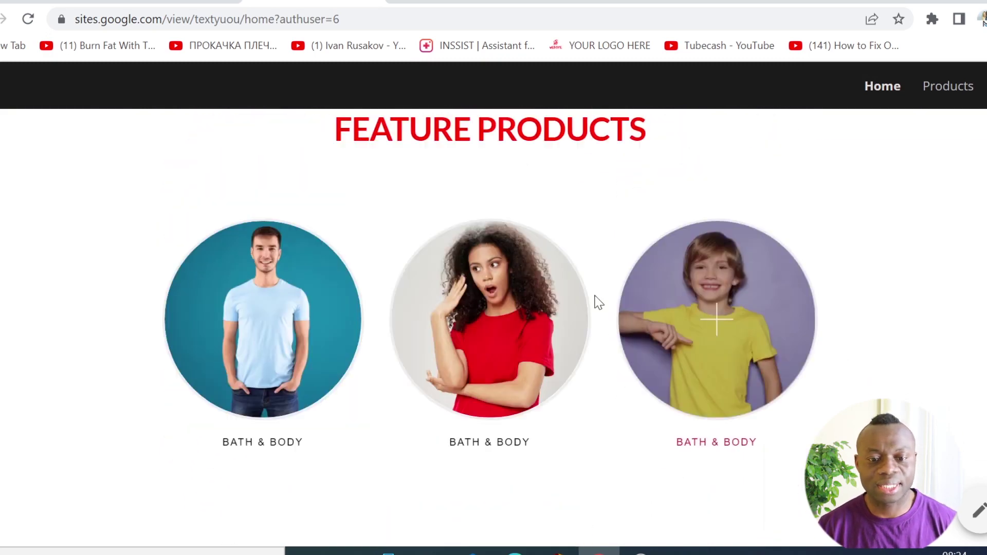
{"action": "scroll", "coordinate": [354, 248], "scroll_direction": "up", "scroll_amount": 4}
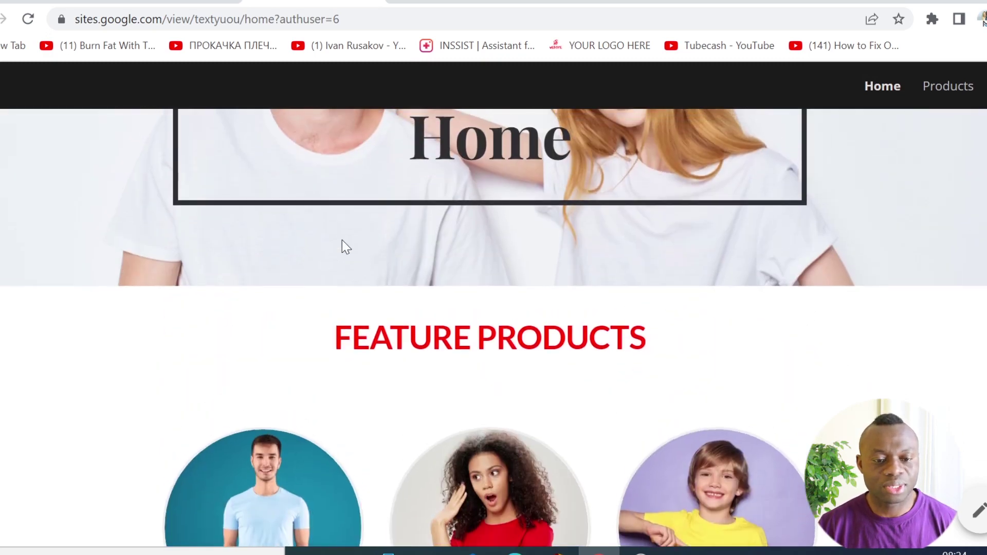
{"action": "scroll", "coordinate": [392, 251], "scroll_direction": "down", "scroll_amount": 4}
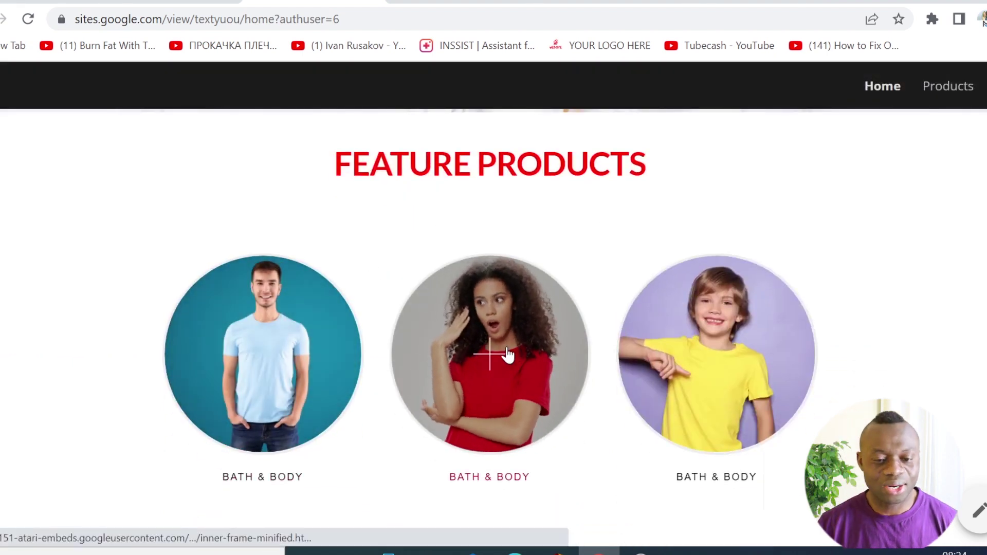
{"action": "scroll", "coordinate": [857, 329], "scroll_direction": "down", "scroll_amount": 4}
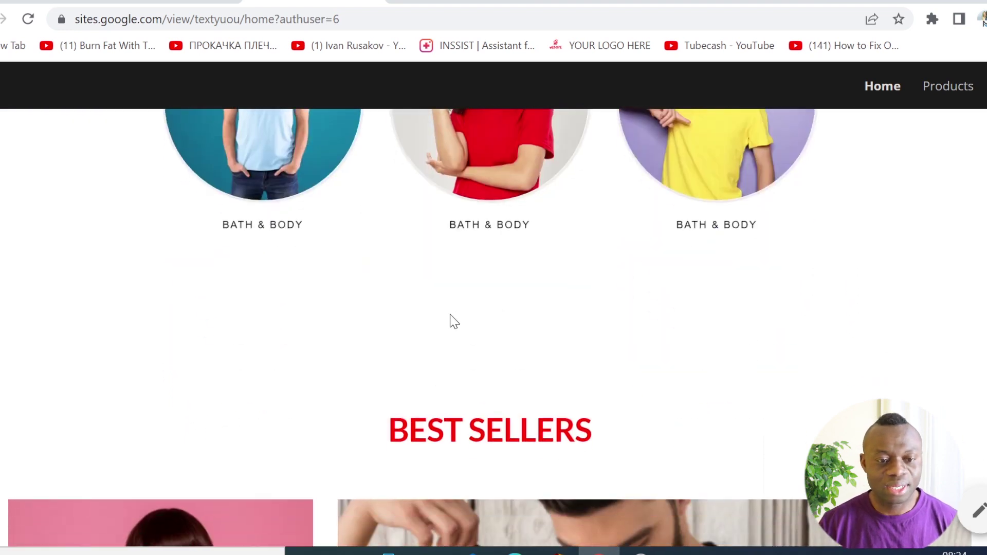
{"action": "scroll", "coordinate": [449, 313], "scroll_direction": "up", "scroll_amount": 4}
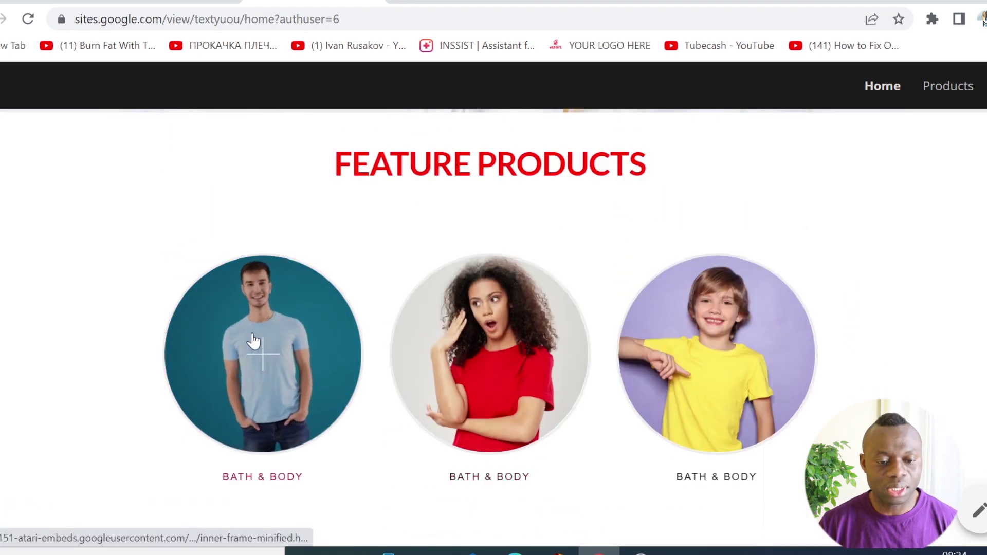
{"action": "scroll", "coordinate": [312, 322], "scroll_direction": "down", "scroll_amount": 2}
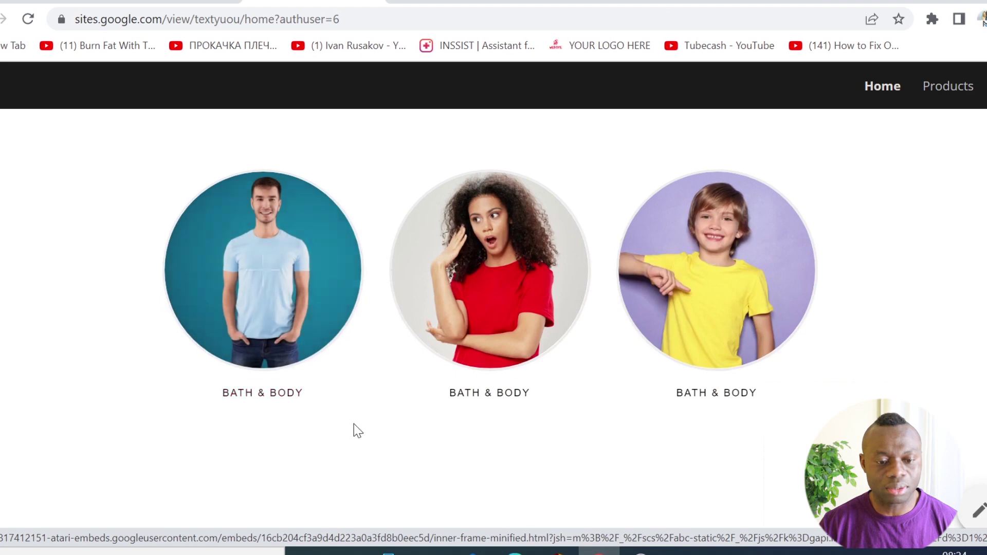
{"action": "scroll", "coordinate": [370, 403], "scroll_direction": "up", "scroll_amount": 3}
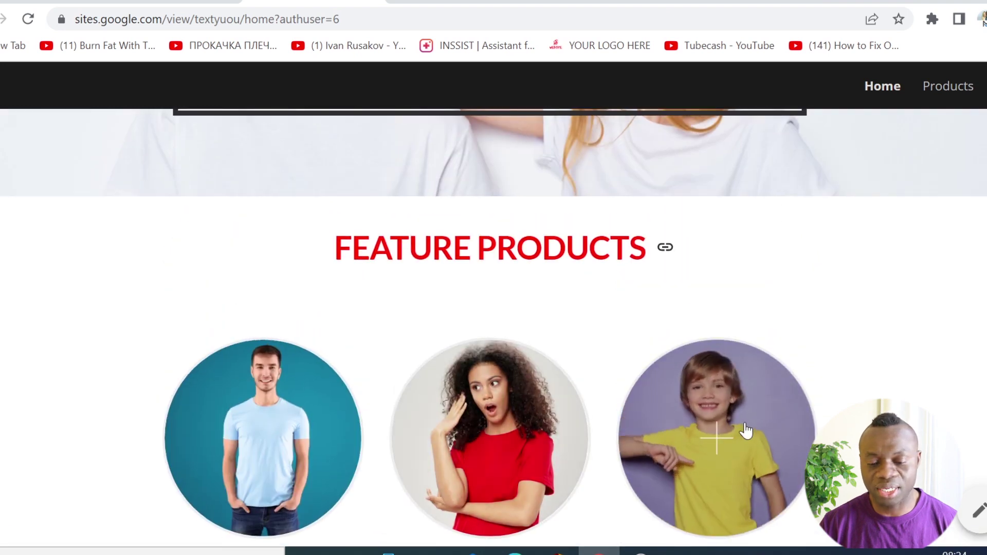
{"action": "scroll", "coordinate": [746, 430], "scroll_direction": "down", "scroll_amount": 3}
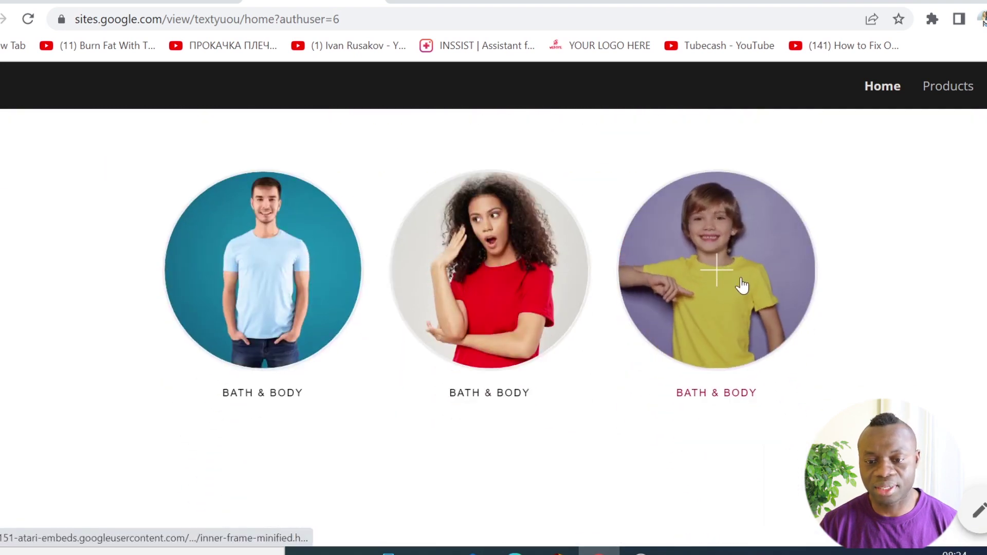
{"action": "scroll", "coordinate": [537, 307], "scroll_direction": "up", "scroll_amount": 2}
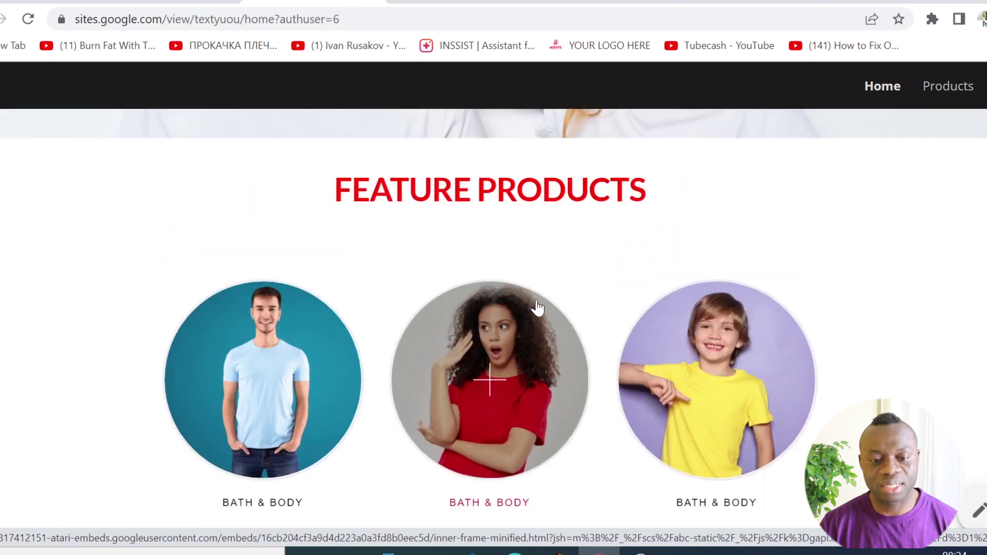
{"action": "scroll", "coordinate": [537, 307], "scroll_direction": "up", "scroll_amount": 1}
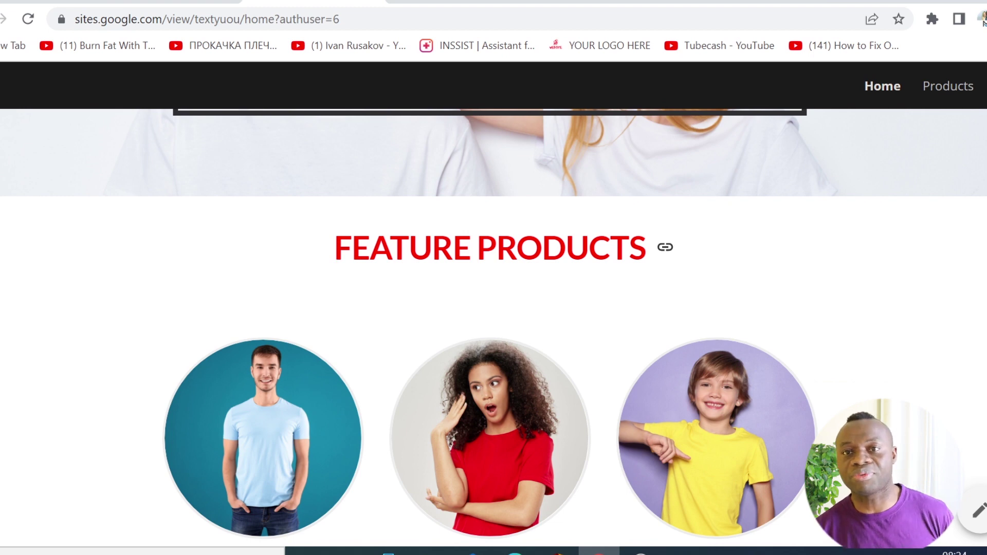
{"action": "scroll", "coordinate": [462, 280], "scroll_direction": "up", "scroll_amount": 2}
{"action": "scroll", "coordinate": [460, 278], "scroll_direction": "down", "scroll_amount": 3}
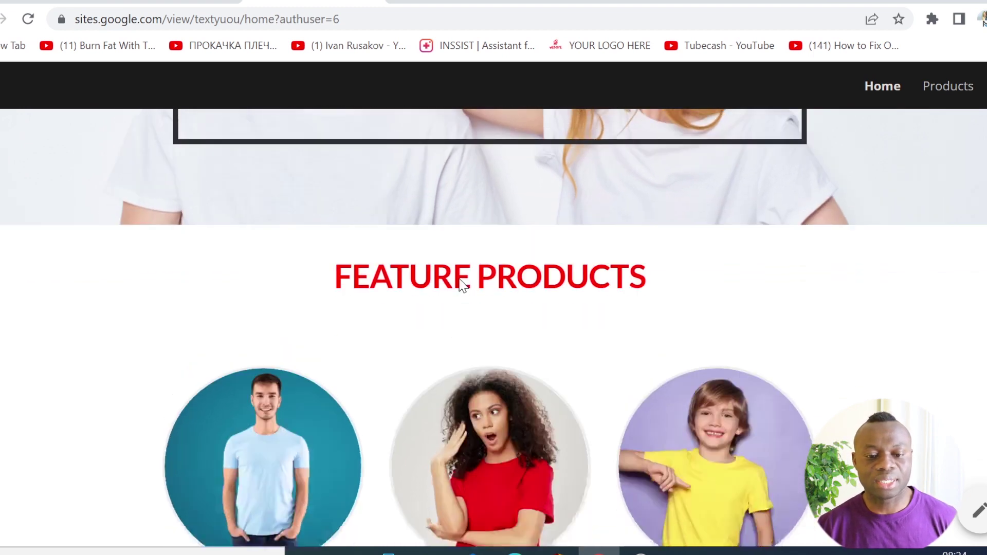
{"action": "left_click_drag", "start_coordinate": [328, 168], "coordinate": [683, 180]}
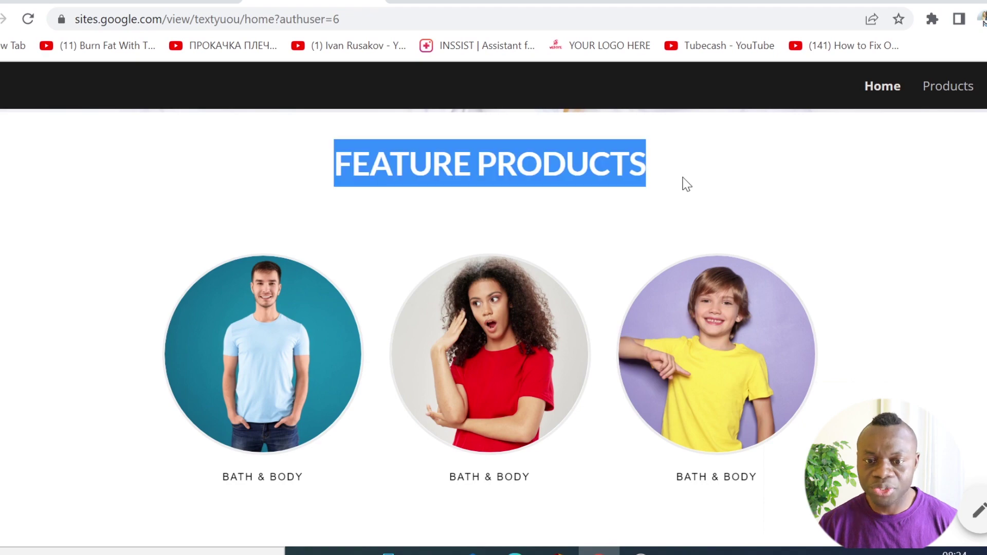
{"action": "scroll", "coordinate": [753, 213], "scroll_direction": "down", "scroll_amount": 8}
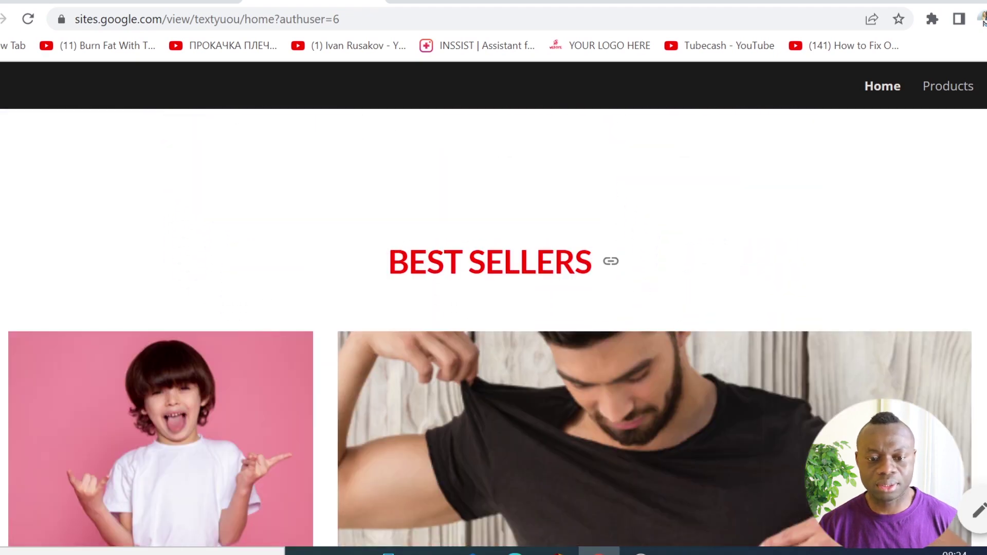
{"action": "left_click_drag", "start_coordinate": [388, 262], "coordinate": [636, 282]}
{"action": "scroll", "coordinate": [687, 256], "scroll_direction": "down", "scroll_amount": 15}
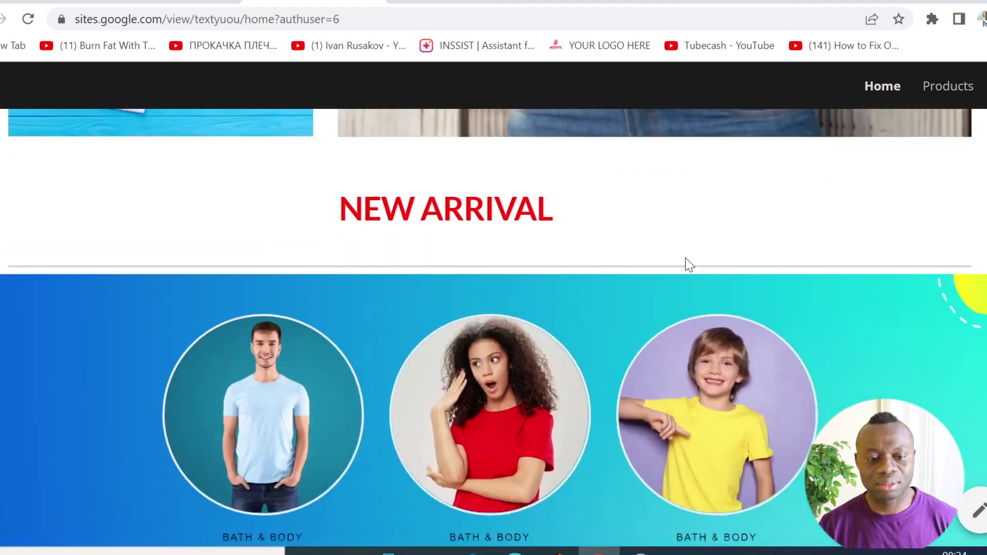
{"action": "scroll", "coordinate": [677, 279], "scroll_direction": "up", "scroll_amount": 5}
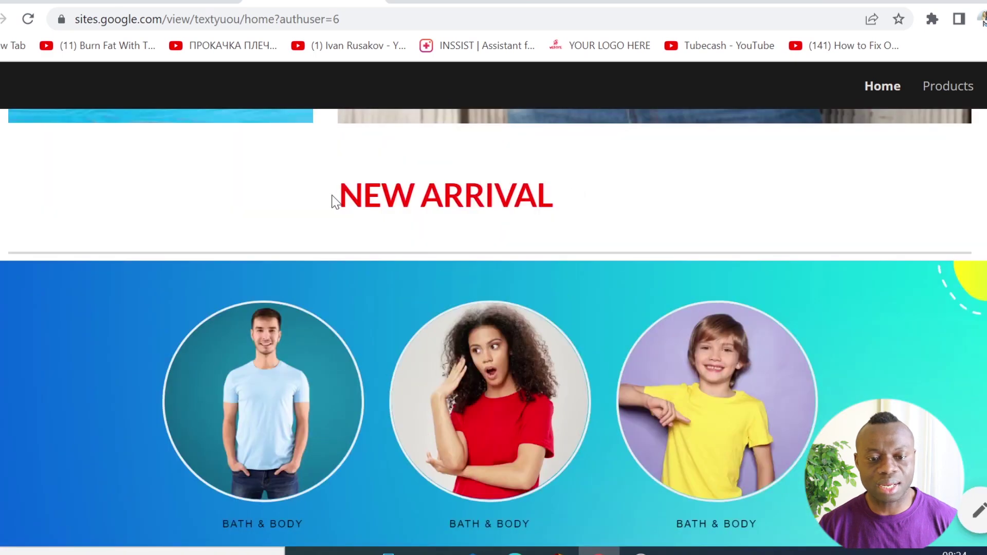
{"action": "left_click_drag", "start_coordinate": [333, 198], "coordinate": [599, 215]}
{"action": "scroll", "coordinate": [641, 228], "scroll_direction": "down", "scroll_amount": 5}
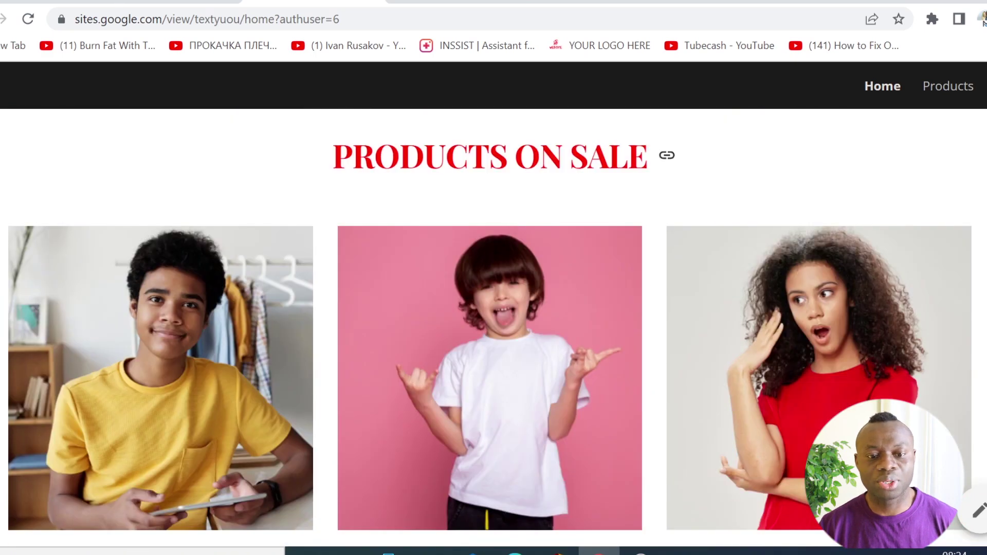
{"action": "scroll", "coordinate": [461, 198], "scroll_direction": "up", "scroll_amount": 6}
{"action": "scroll", "coordinate": [461, 199], "scroll_direction": "down", "scroll_amount": 8}
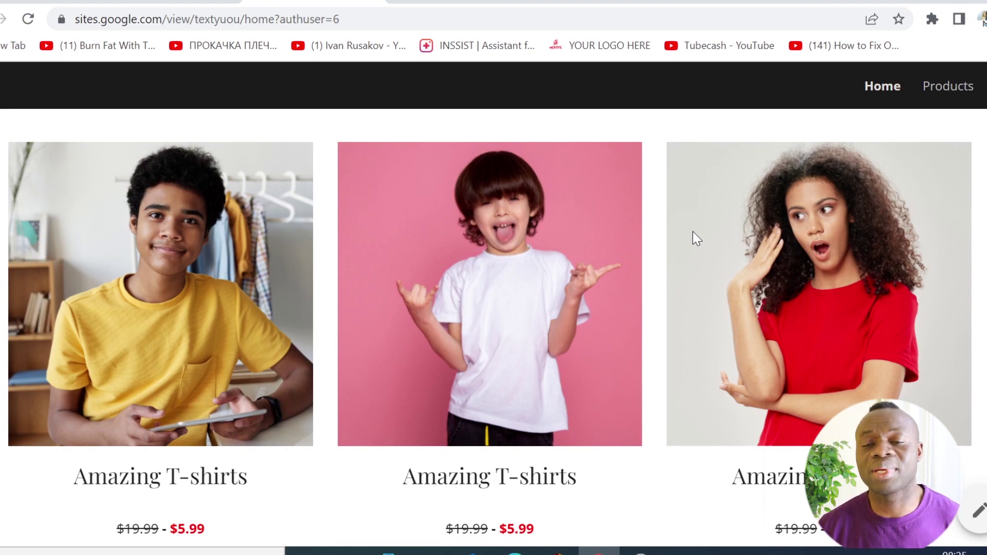
{"action": "scroll", "coordinate": [652, 233], "scroll_direction": "down", "scroll_amount": 5}
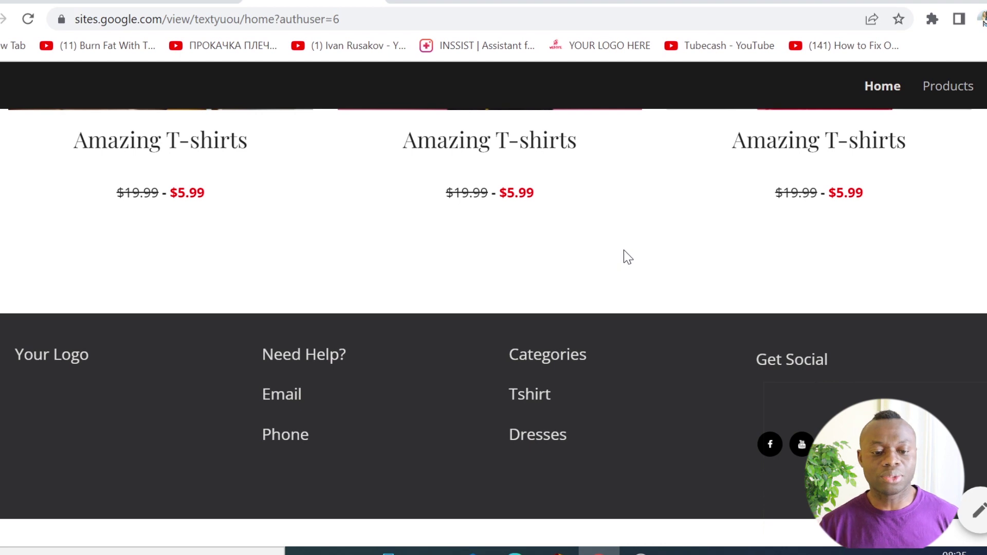
{"action": "scroll", "coordinate": [627, 257], "scroll_direction": "up", "scroll_amount": 10}
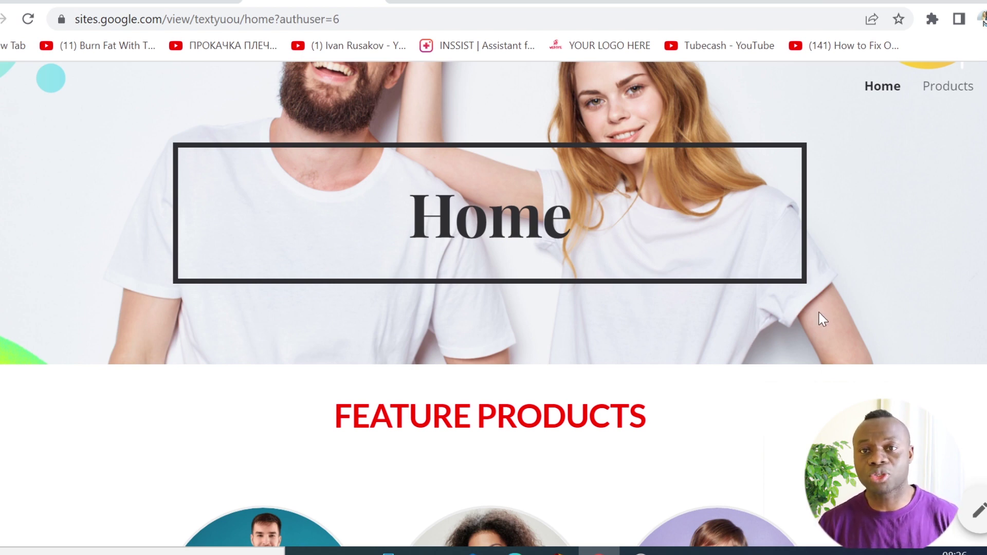
Scroll the live homepage to check the three circular BATH & BODY images above BEST SELLERS.
{"action": "scroll", "coordinate": [799, 317], "scroll_direction": "down", "scroll_amount": 6}
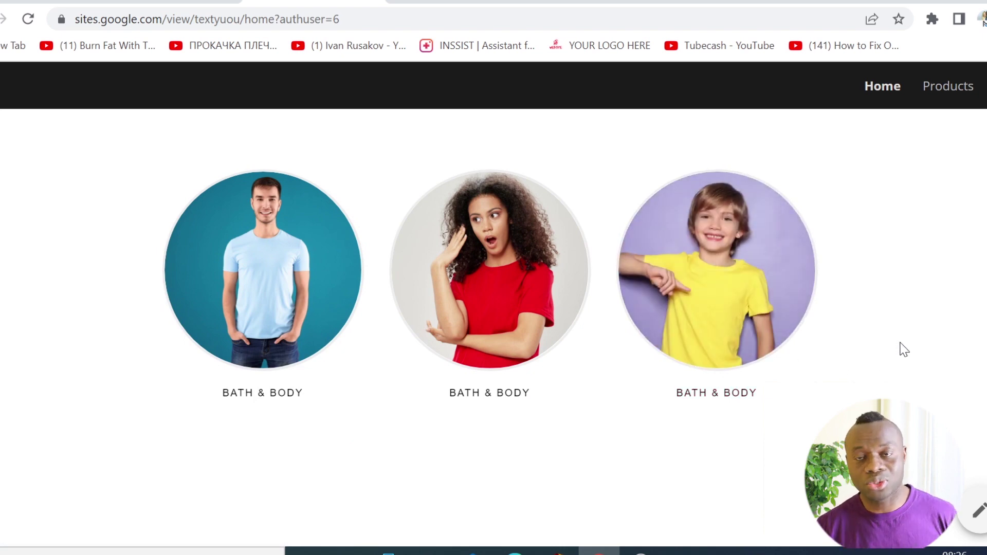
{"action": "scroll", "coordinate": [449, 388], "scroll_direction": "up", "scroll_amount": 4}
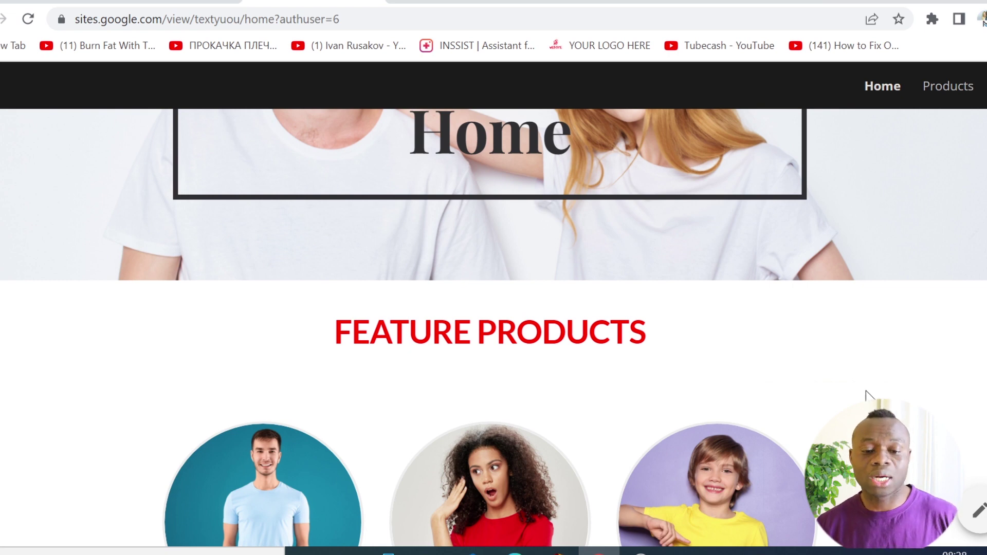
{"action": "scroll", "coordinate": [809, 449], "scroll_direction": "down", "scroll_amount": 3}
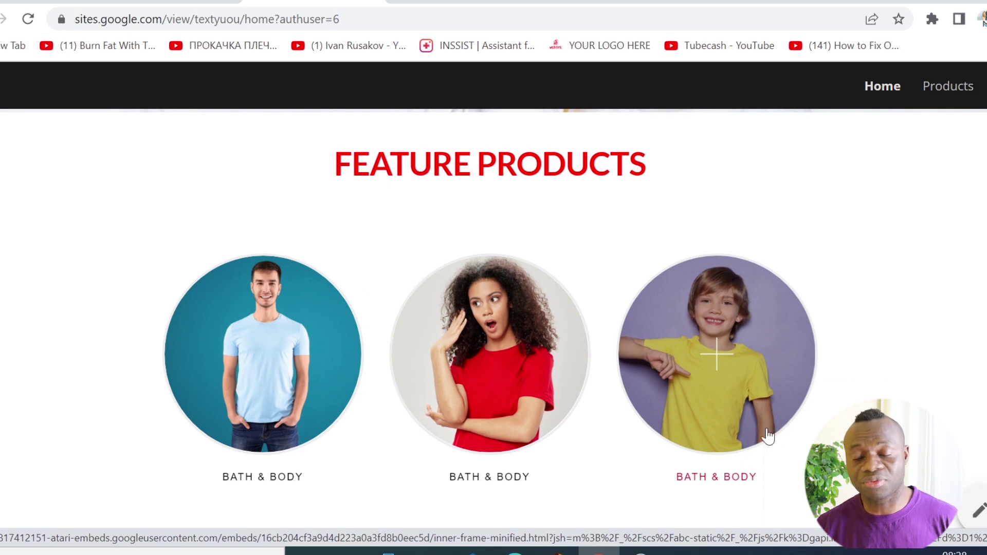
{"action": "scroll", "coordinate": [848, 316], "scroll_direction": "up", "scroll_amount": 2}
{"action": "scroll", "coordinate": [456, 282], "scroll_direction": "down", "scroll_amount": 3}
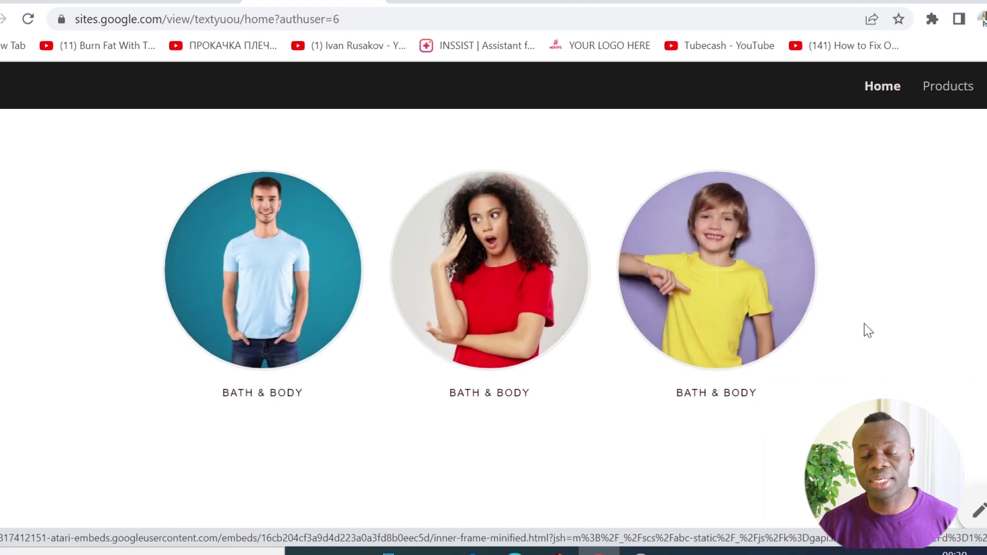
{"action": "scroll", "coordinate": [874, 330], "scroll_direction": "down", "scroll_amount": 3}
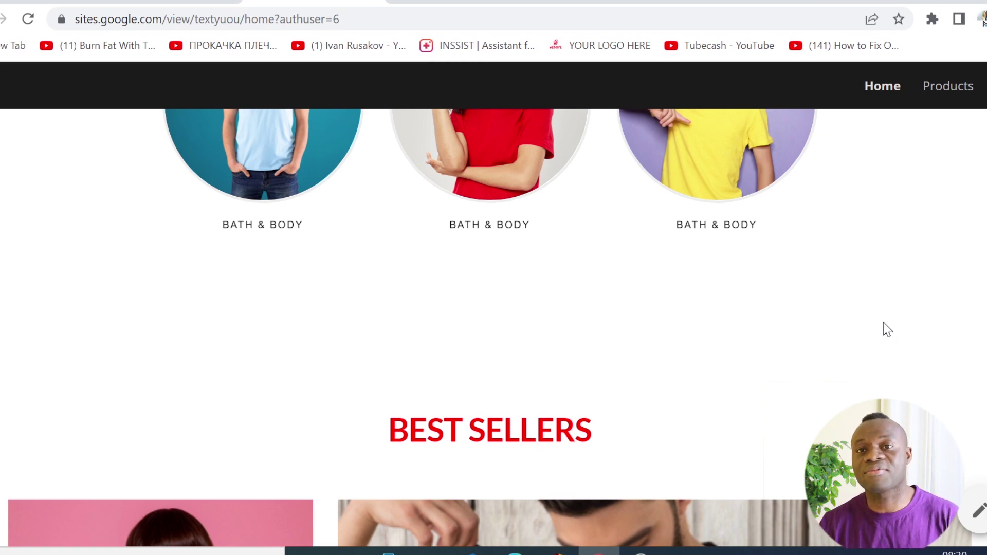
{"action": "scroll", "coordinate": [827, 323], "scroll_direction": "up", "scroll_amount": 3}
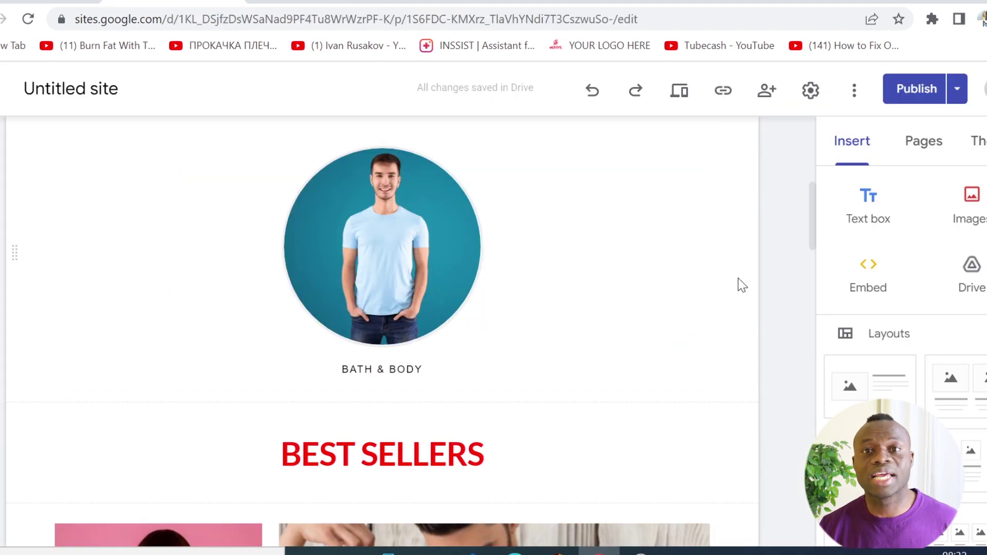
Select the circular-image embed, inspect its HTML code, and cancel without changes.
{"action": "left_click", "coordinate": [500, 227]}
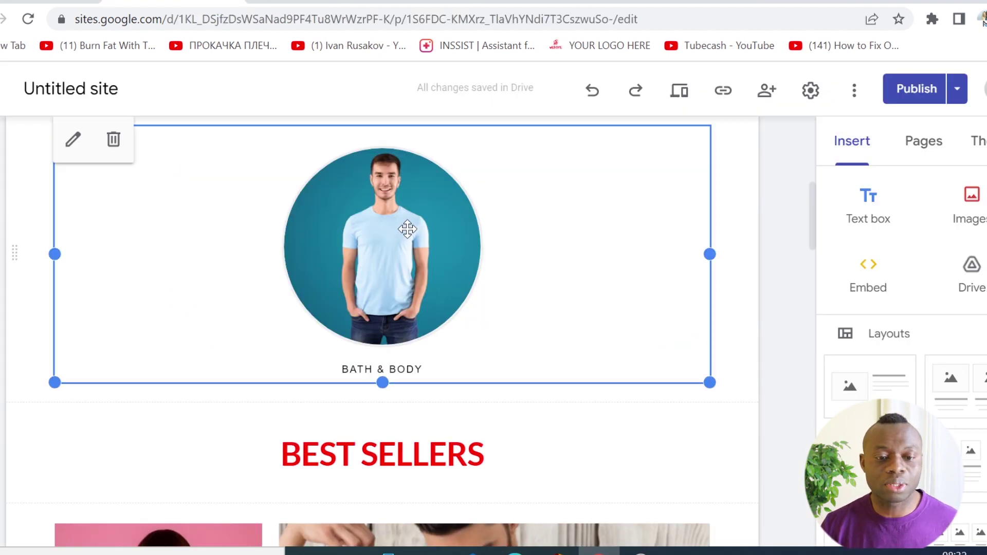
{"action": "double_click", "coordinate": [407, 229]}
{"action": "left_click", "coordinate": [759, 283]}
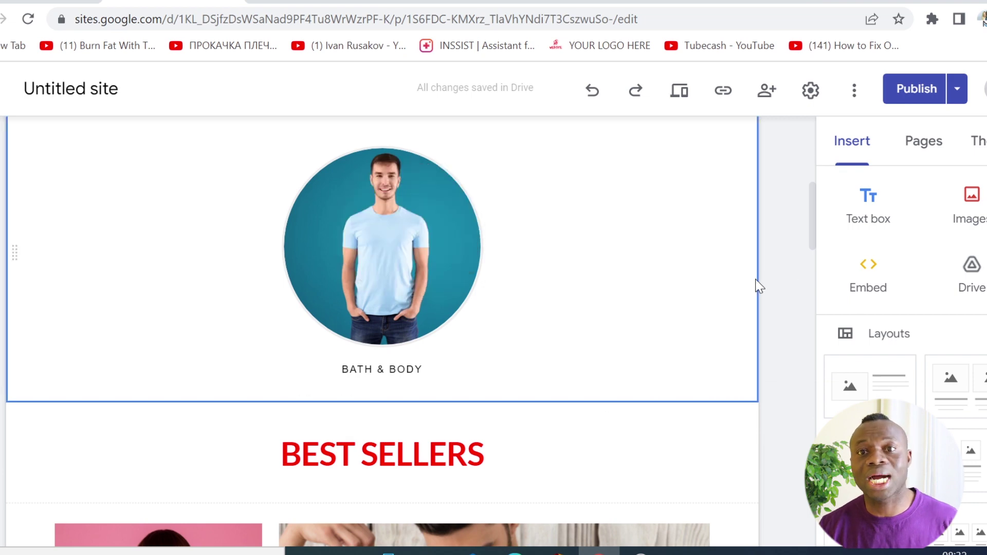
{"action": "left_click", "coordinate": [366, 254]}
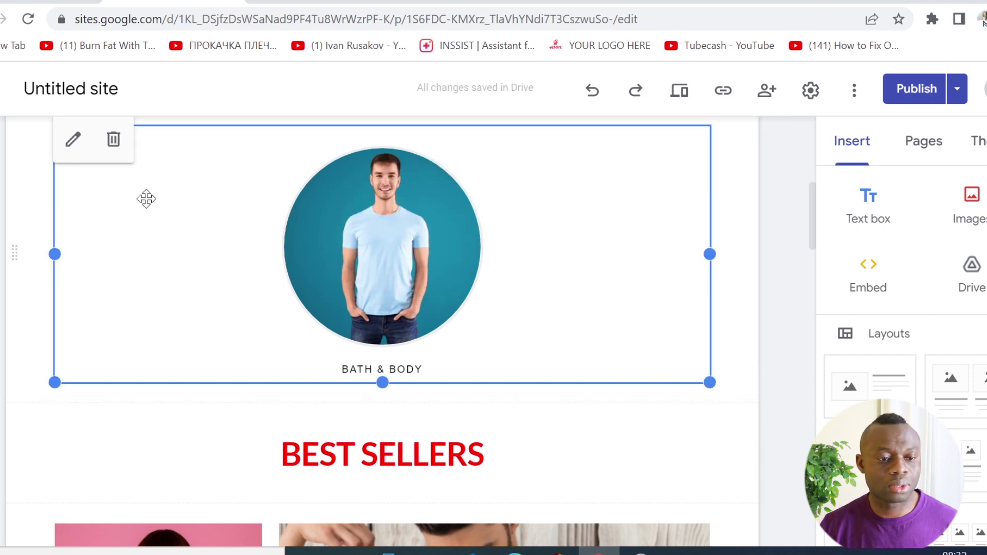
{"action": "left_click", "coordinate": [72, 138]}
{"action": "right_click", "coordinate": [363, 269]}
{"action": "left_click", "coordinate": [607, 395]}
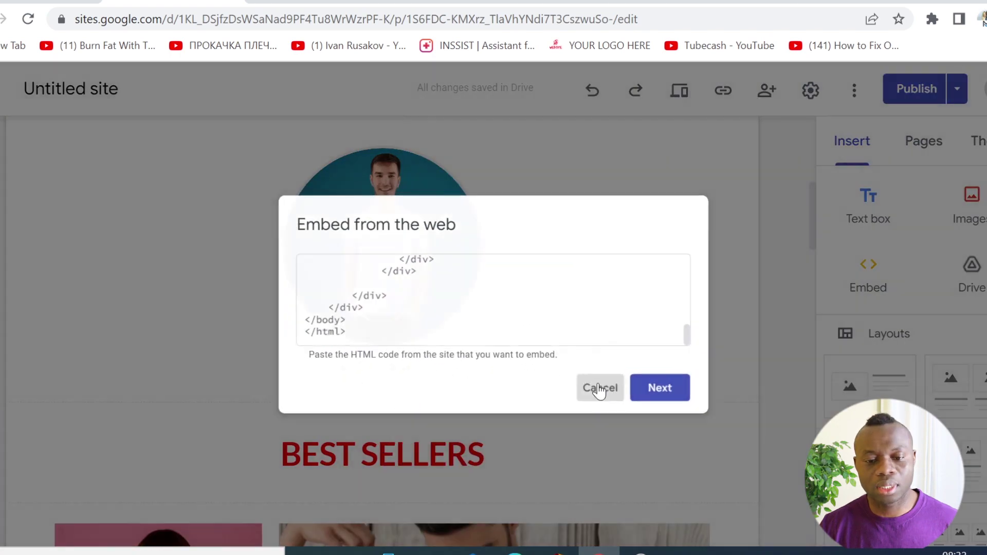
{"action": "scroll", "coordinate": [748, 444], "scroll_direction": "up", "scroll_amount": 10}
{"action": "scroll", "coordinate": [655, 371], "scroll_direction": "down", "scroll_amount": 5}
Insert a new Embed code block in the empty area and paste the category-image HTML.
{"action": "scroll", "coordinate": [586, 370], "scroll_direction": "up", "scroll_amount": 4}
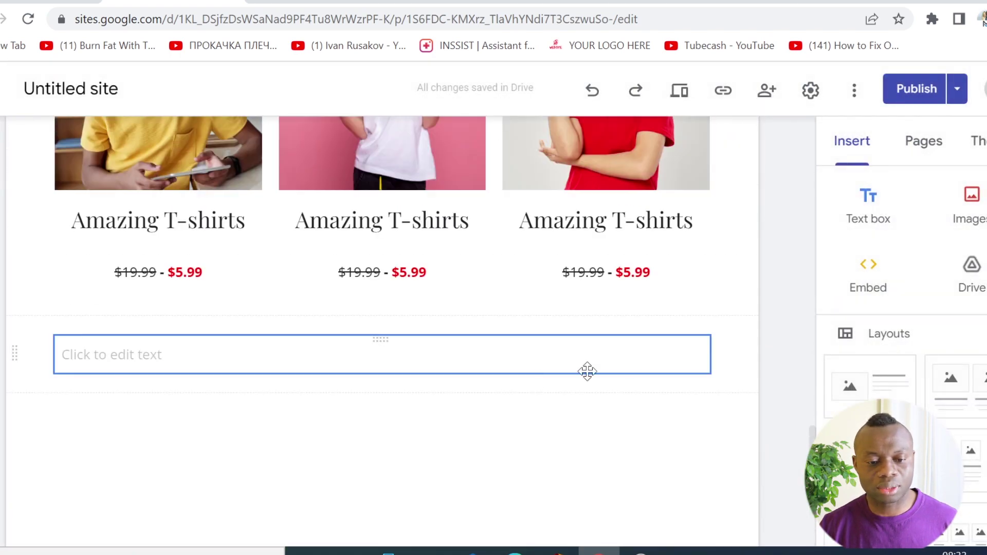
{"action": "double_click", "coordinate": [341, 456]}
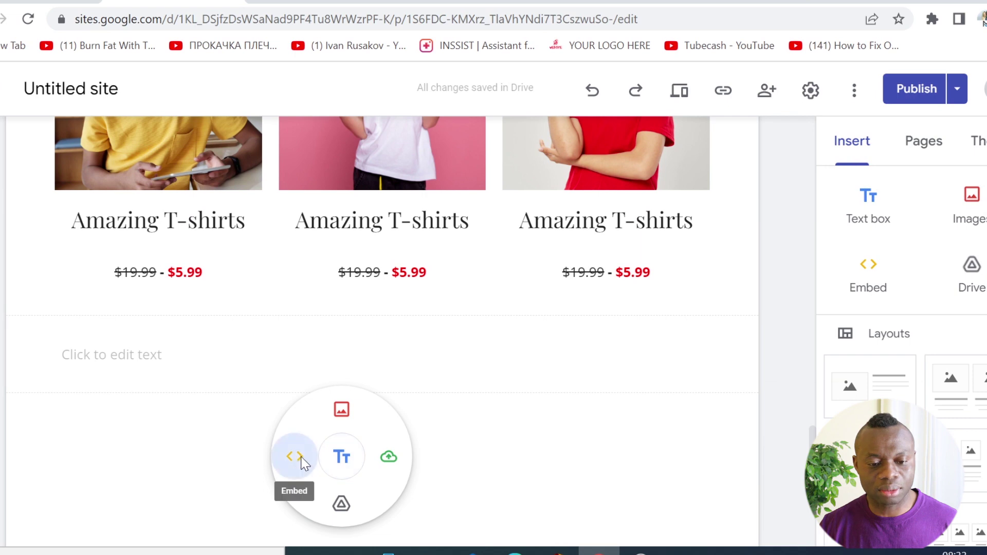
{"action": "left_click", "coordinate": [300, 456]}
{"action": "left_click", "coordinate": [387, 263]}
{"action": "right_click", "coordinate": [398, 314]}
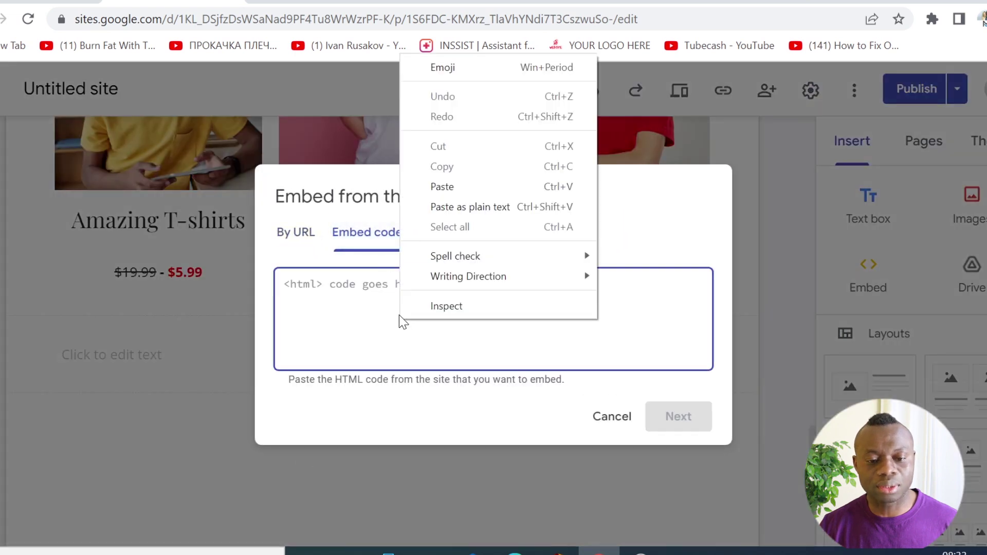
{"action": "left_click", "coordinate": [442, 188]}
Find and select the image URL inside the pasted embed code.
{"action": "scroll", "coordinate": [493, 319], "scroll_direction": "up", "scroll_amount": 15}
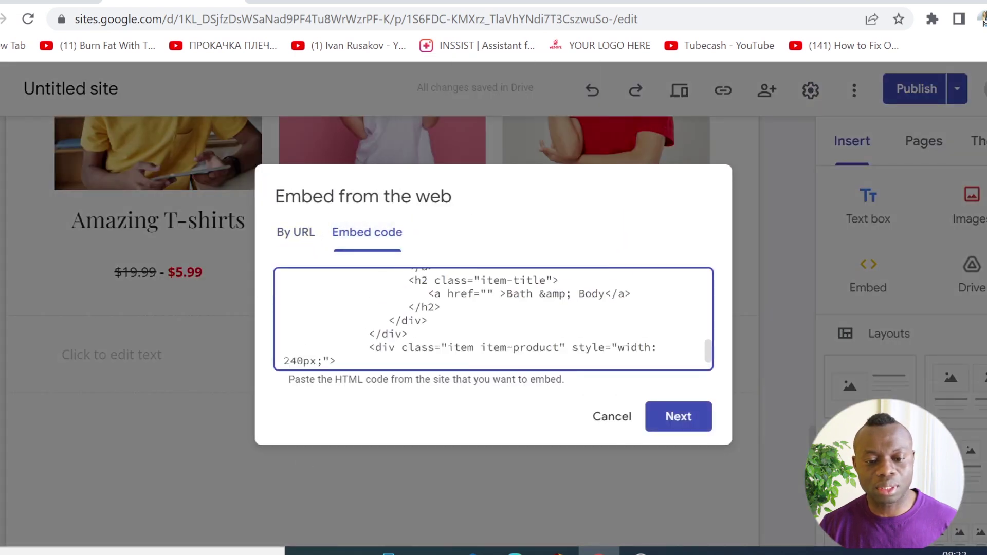
{"action": "scroll", "coordinate": [493, 318], "scroll_direction": "up", "scroll_amount": 5}
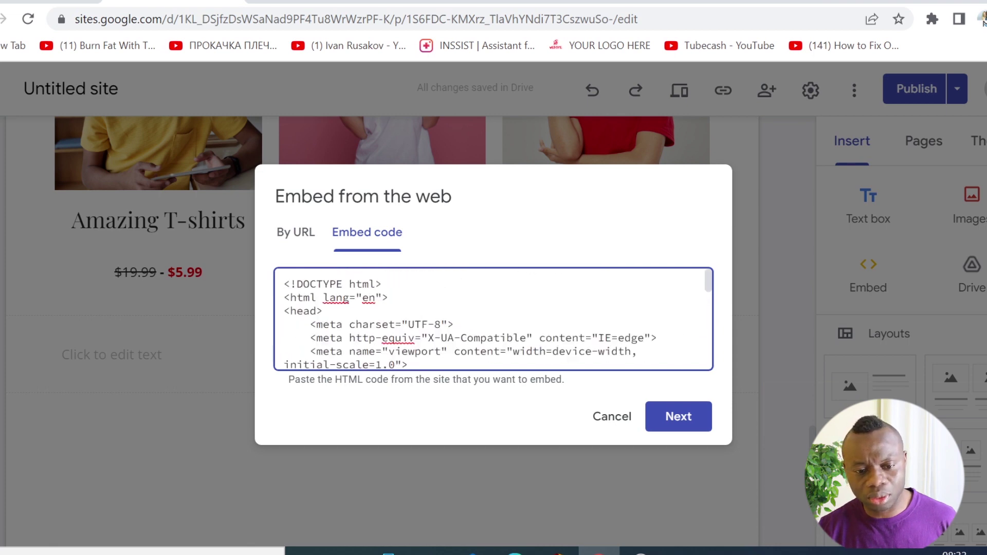
{"action": "scroll", "coordinate": [493, 319], "scroll_direction": "down", "scroll_amount": 10}
{"action": "scroll", "coordinate": [494, 319], "scroll_direction": "down", "scroll_amount": 8}
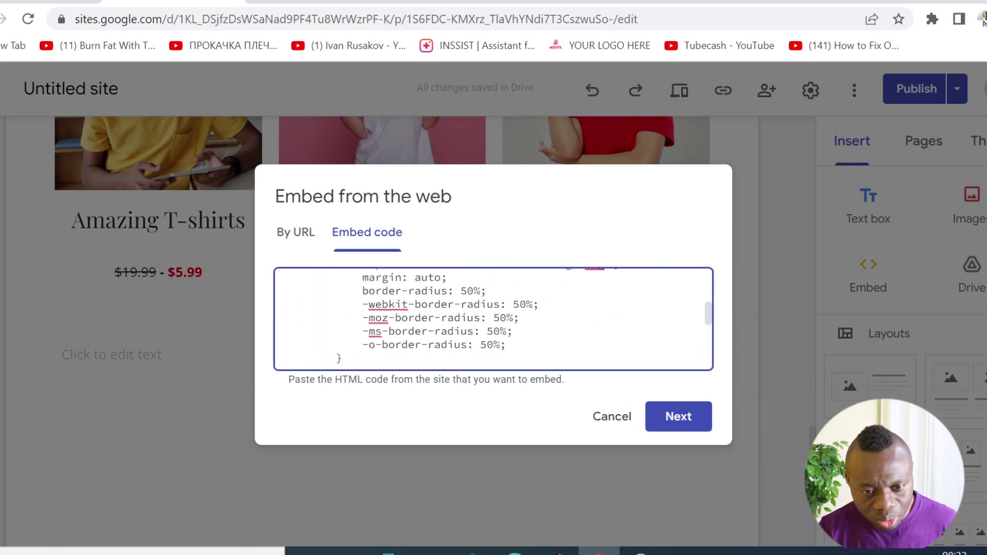
{"action": "scroll", "coordinate": [493, 319], "scroll_direction": "down", "scroll_amount": 5}
{"action": "left_click_drag", "start_coordinate": [284, 307], "coordinate": [485, 334]}
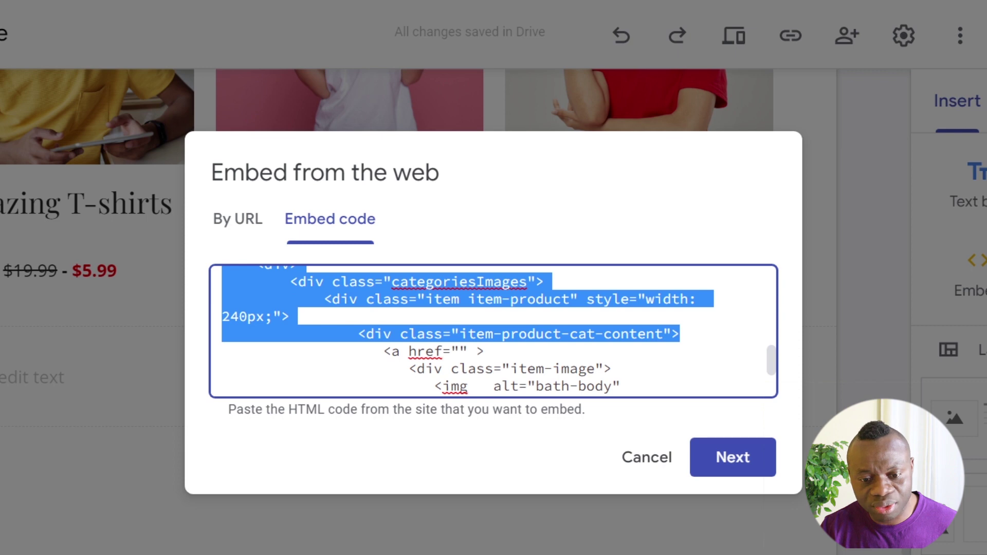
{"action": "left_click", "coordinate": [484, 351]}
{"action": "scroll", "coordinate": [493, 329], "scroll_direction": "down", "scroll_amount": 3}
{"action": "left_click_drag", "start_coordinate": [264, 293], "coordinate": [722, 293]}
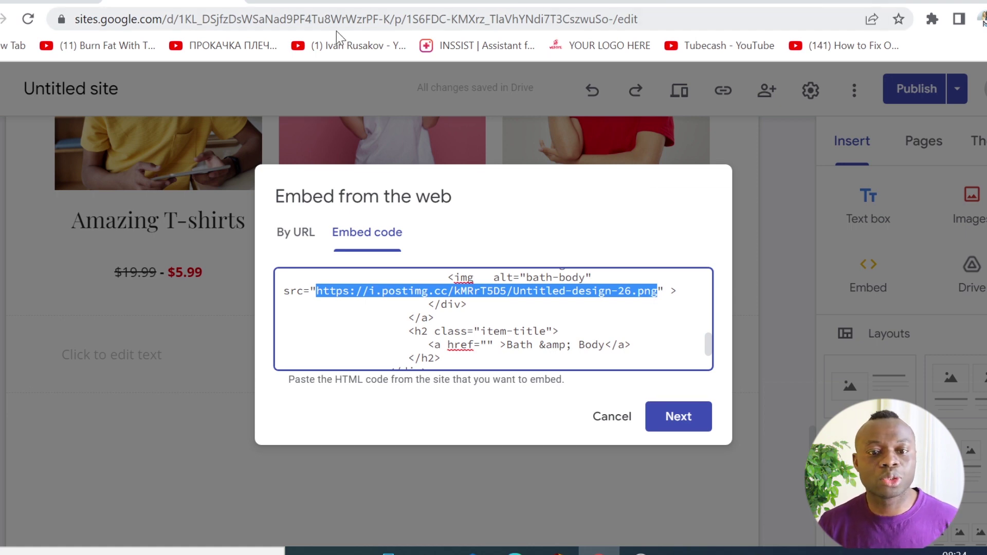
{"action": "left_click", "coordinate": [452, 2]}
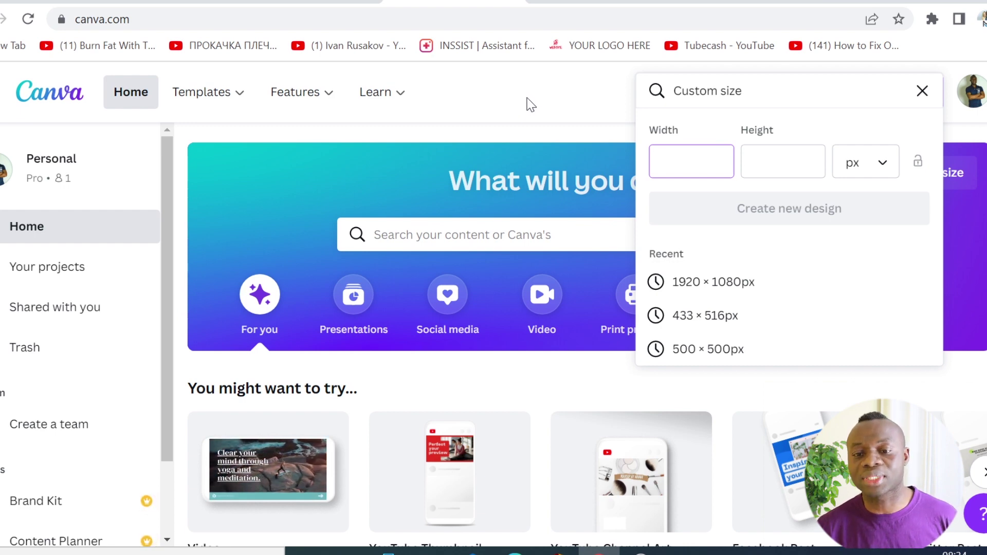
Create a 500 × 500px design and add the black T-shirt man photo from a tshirt search.
{"action": "left_click", "coordinate": [703, 350]}
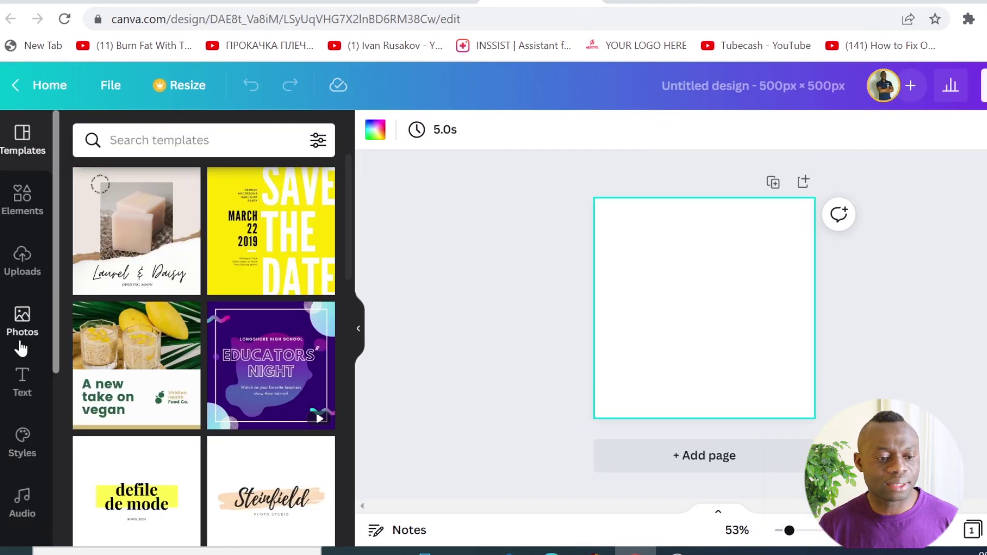
{"action": "left_click", "coordinate": [21, 328]}
{"action": "left_click", "coordinate": [154, 140]}
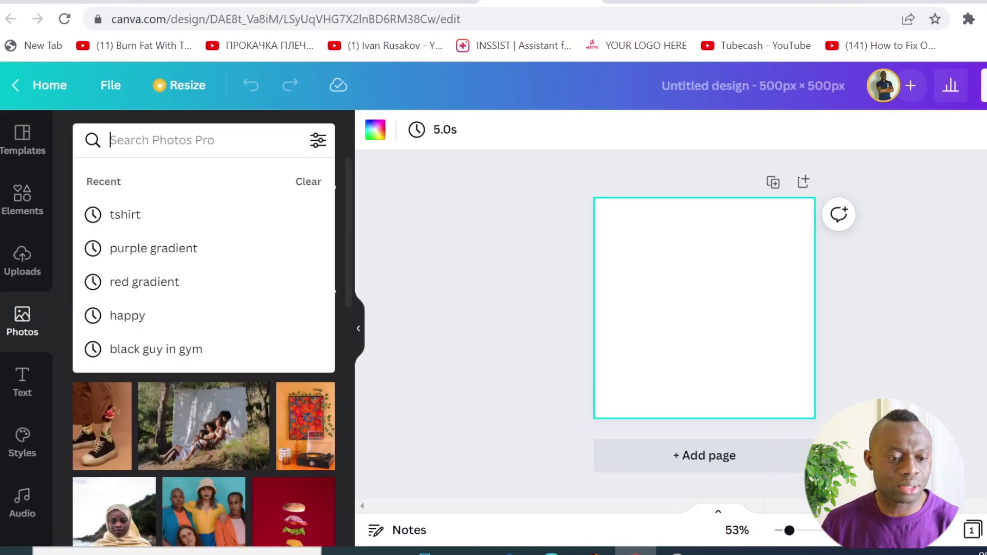
{"action": "left_click", "coordinate": [388, 243]}
{"action": "left_click", "coordinate": [110, 139]}
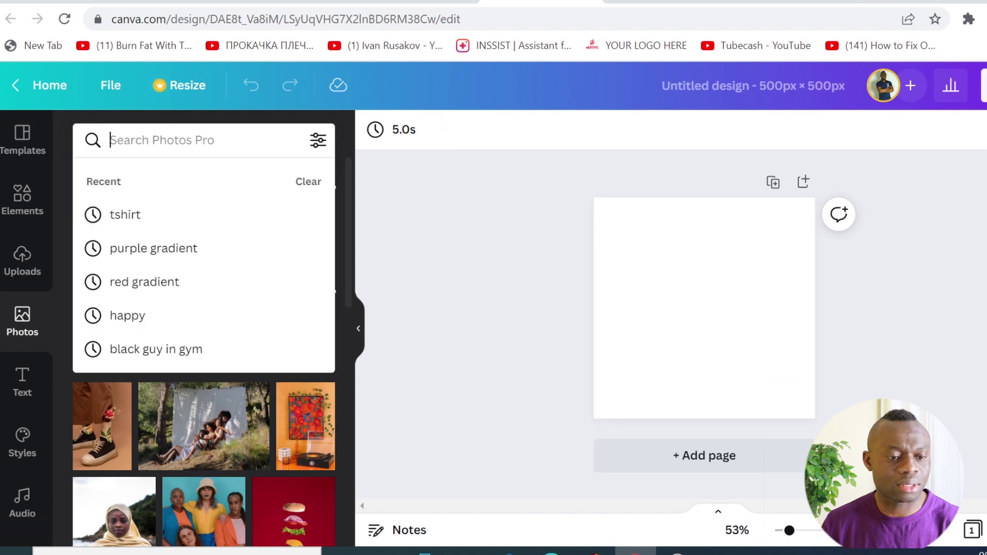
{"action": "left_click", "coordinate": [129, 216]}
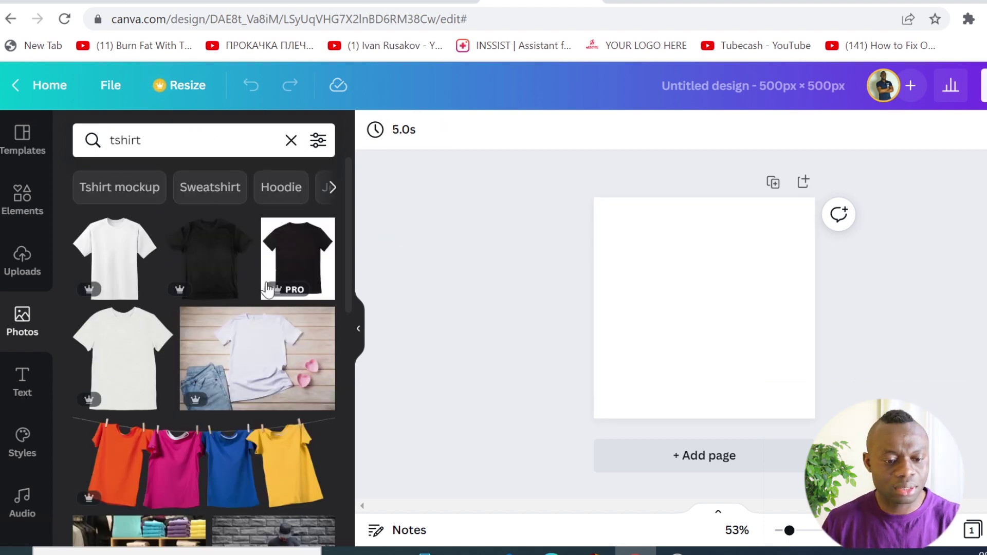
{"action": "scroll", "coordinate": [260, 308], "scroll_direction": "down", "scroll_amount": 10}
{"action": "scroll", "coordinate": [258, 310], "scroll_direction": "down", "scroll_amount": 3}
{"action": "scroll", "coordinate": [258, 310], "scroll_direction": "up", "scroll_amount": 5}
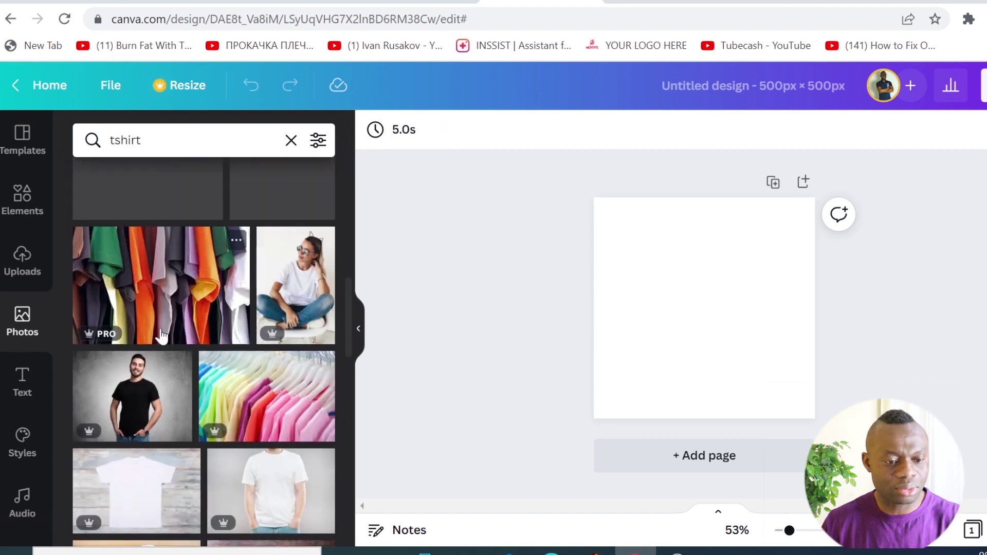
{"action": "left_click", "coordinate": [133, 396]}
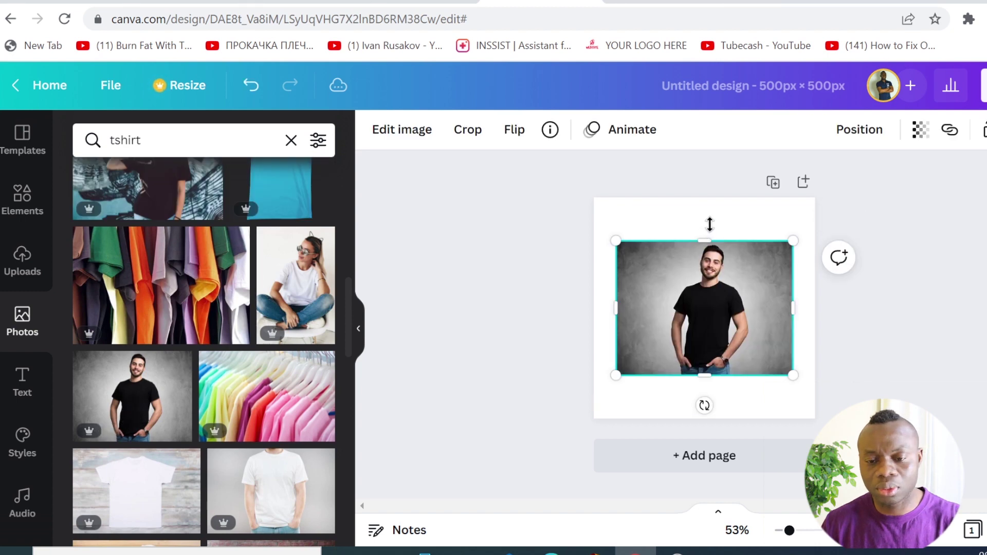
Stretch the photo to fill the whole page and download the design as PNG.
{"action": "left_click_drag", "start_coordinate": [707, 238], "coordinate": [704, 189]}
{"action": "left_click_drag", "start_coordinate": [787, 279], "coordinate": [838, 284]}
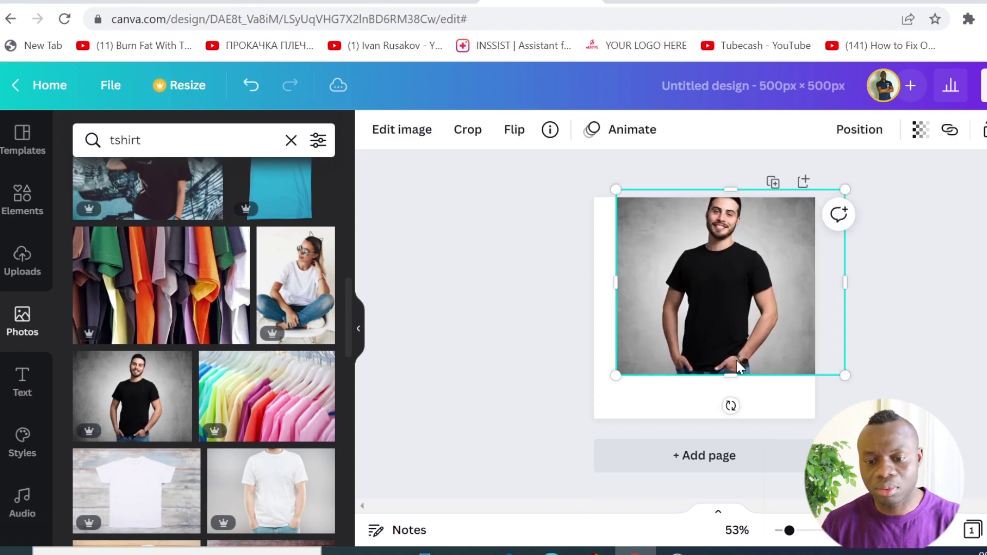
{"action": "left_click_drag", "start_coordinate": [730, 377], "coordinate": [728, 418]}
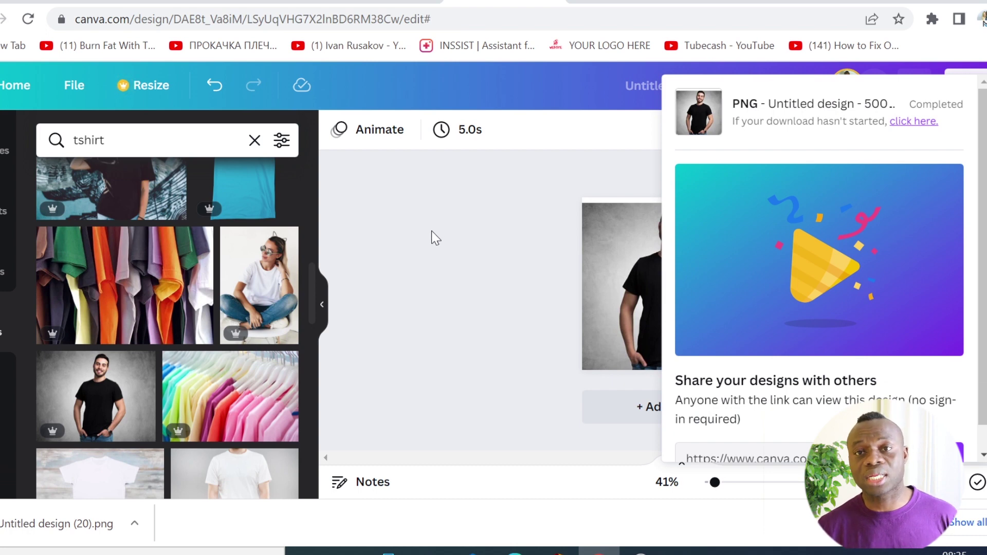
{"action": "left_click", "coordinate": [746, 1]}
{"action": "left_click", "coordinate": [399, 19]}
Go to the postimages.org upload page.
{"action": "type", "text": "pos"}
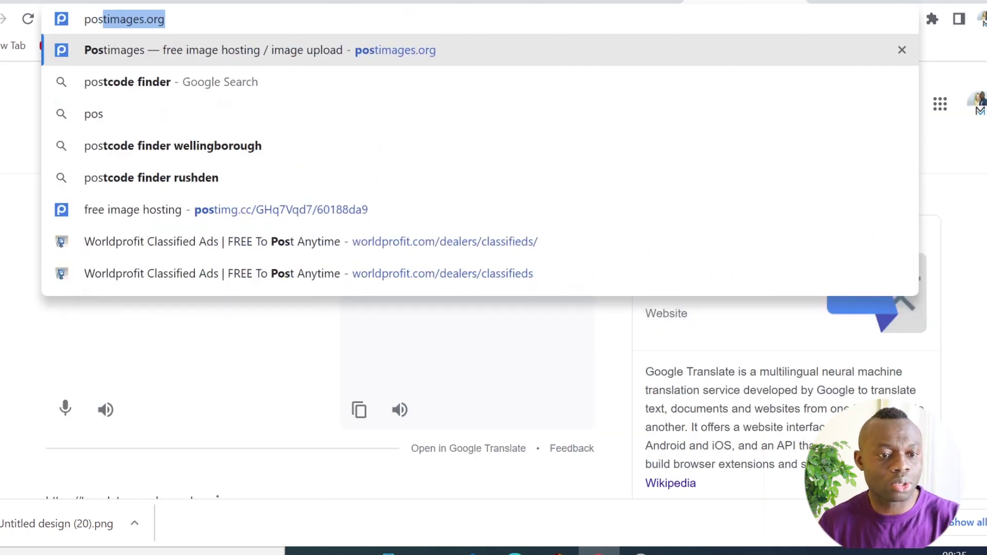
{"action": "key", "text": "End"}
{"action": "key", "text": "shift+Left"}
{"action": "key", "text": "shift+Left"}
{"action": "key", "text": "shift+Left"}
{"action": "key", "text": "shift+Left"}
{"action": "key", "text": "shift+Left"}
{"action": "key", "text": "shift+Left"}
{"action": "key", "text": "shift+Left"}
{"action": "key", "text": "shift+Left"}
{"action": "key", "text": "shift+Left"}
{"action": "key", "text": "shift+Left"}
{"action": "key", "text": "shift+Left"}
{"action": "key", "text": "shift+Left"}
{"action": "key", "text": "shift+Left"}
{"action": "key", "text": "shift+Left"}
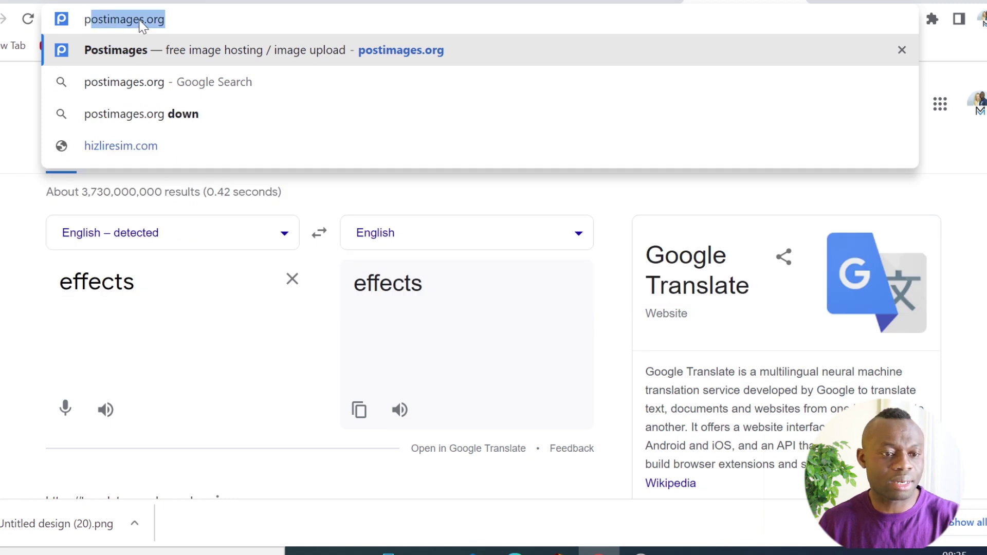
{"action": "key", "text": "Return"}
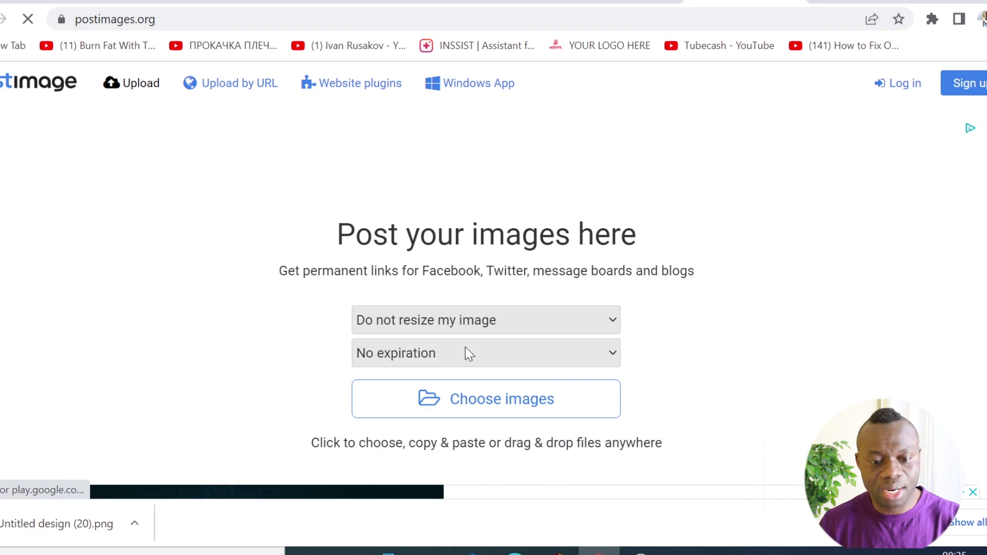
{"action": "scroll", "coordinate": [492, 306], "scroll_direction": "down", "scroll_amount": 3}
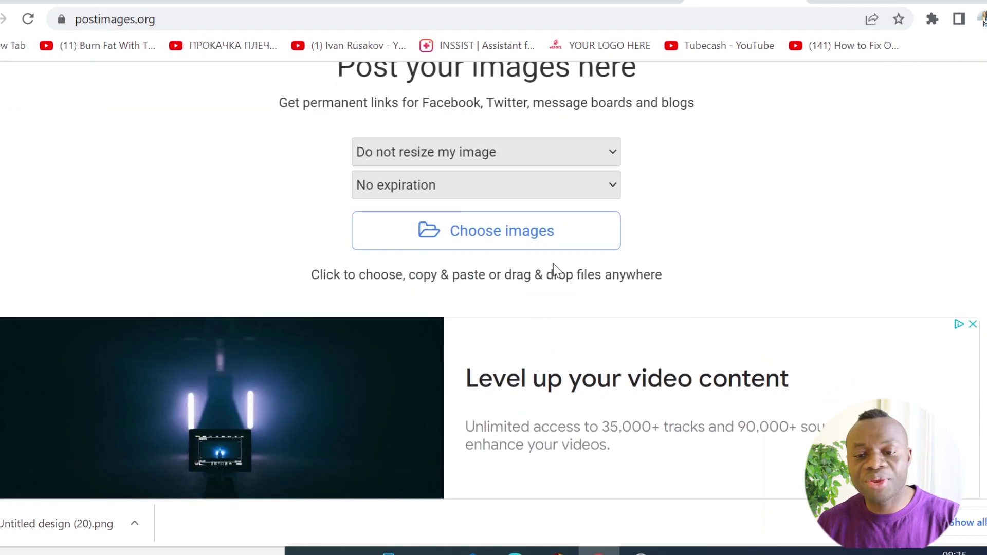
{"action": "scroll", "coordinate": [850, 244], "scroll_direction": "up", "scroll_amount": 3}
{"action": "scroll", "coordinate": [733, 242], "scroll_direction": "down", "scroll_amount": 3}
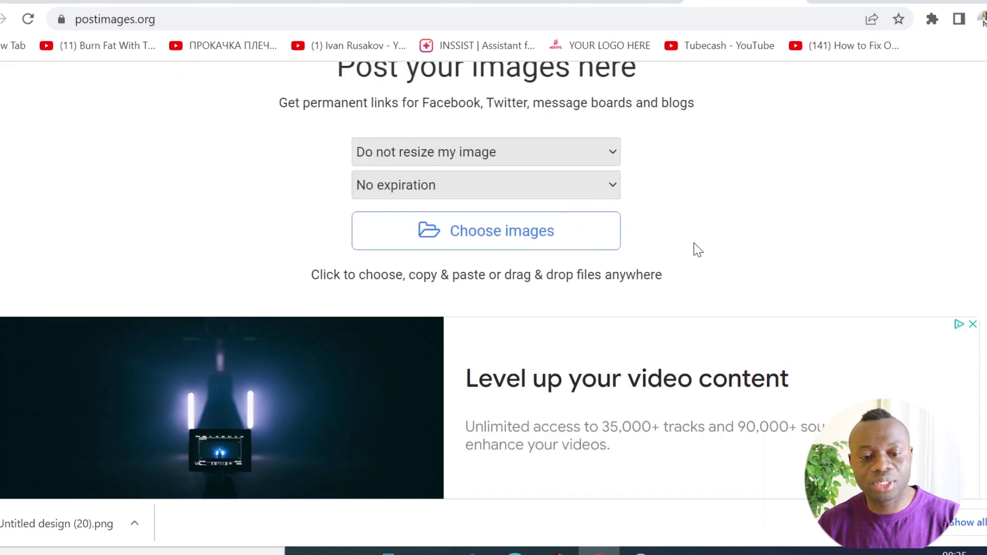
Upload Untitled design (20).png from the Downloads folder.
{"action": "left_click", "coordinate": [485, 240]}
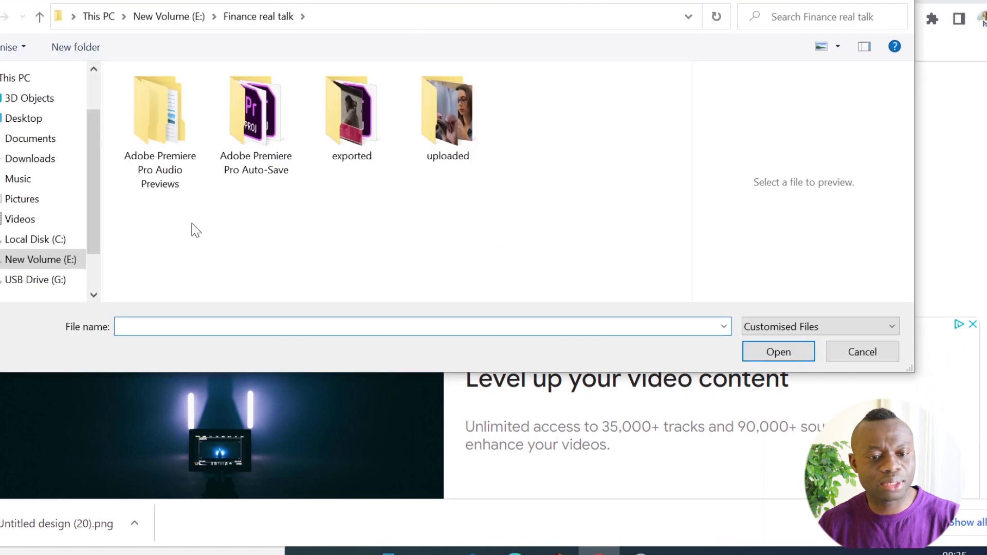
{"action": "left_click", "coordinate": [47, 161]}
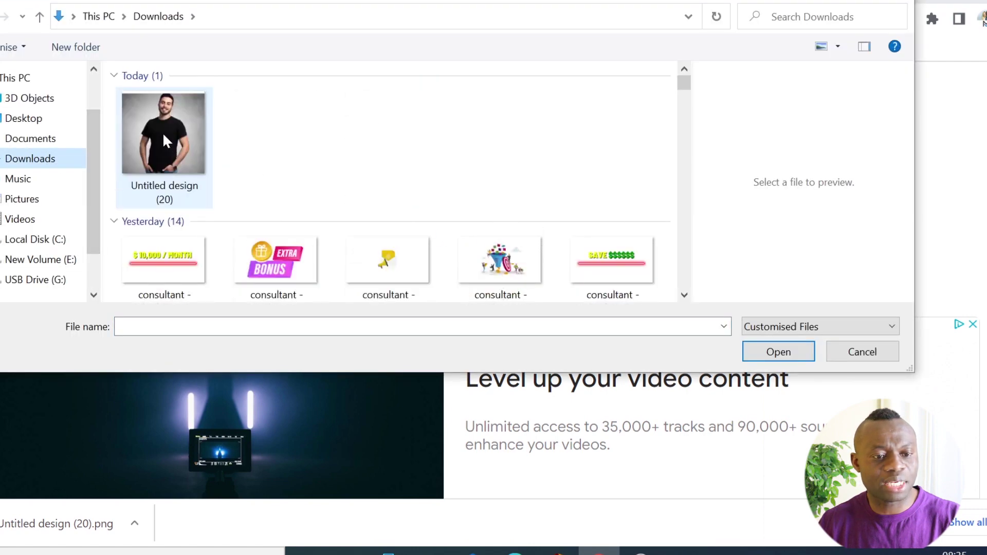
{"action": "left_click", "coordinate": [162, 132]}
{"action": "left_click", "coordinate": [786, 353]}
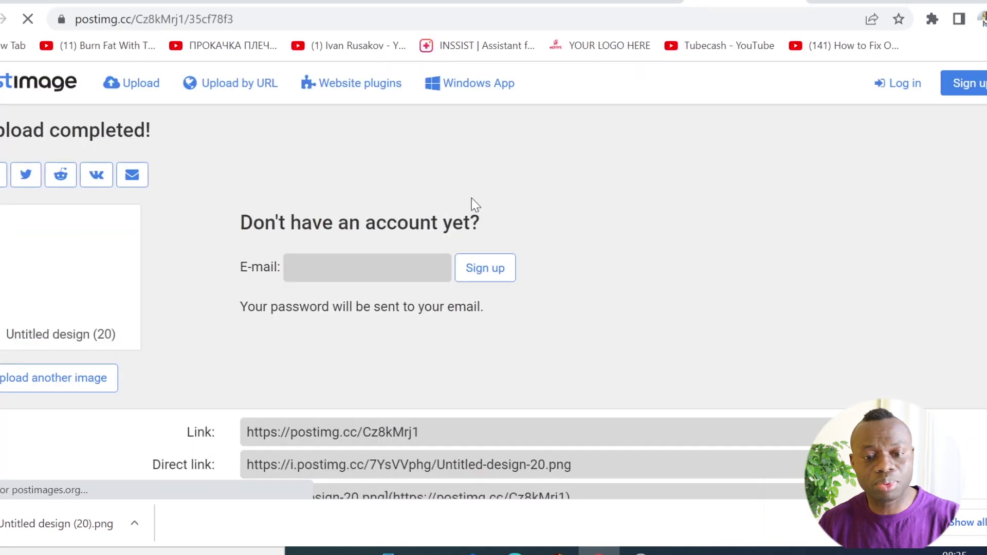
Copy the uploaded image's Direct link.
{"action": "scroll", "coordinate": [494, 309], "scroll_direction": "down", "scroll_amount": 5}
{"action": "scroll", "coordinate": [493, 309], "scroll_direction": "up", "scroll_amount": 2}
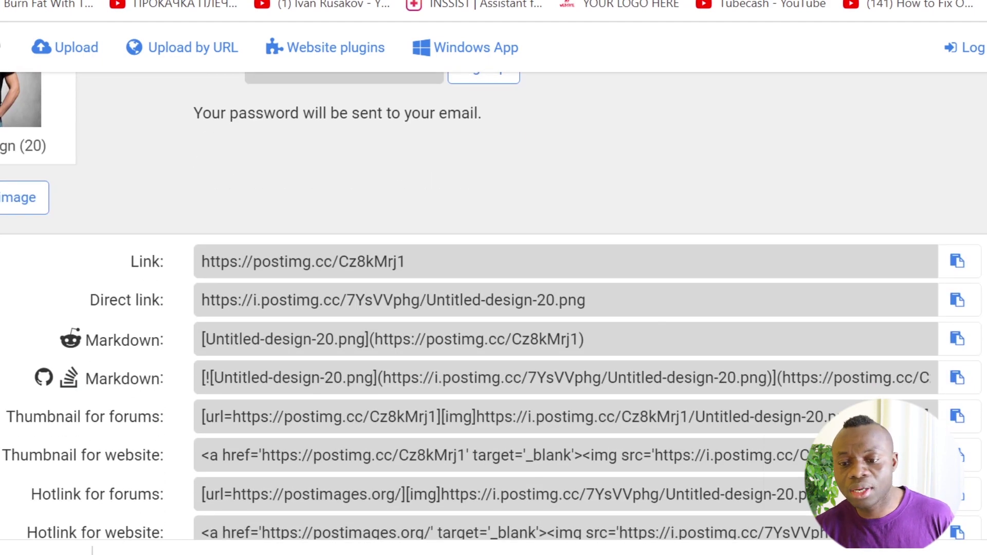
{"action": "scroll", "coordinate": [957, 294], "scroll_direction": "down", "scroll_amount": 4}
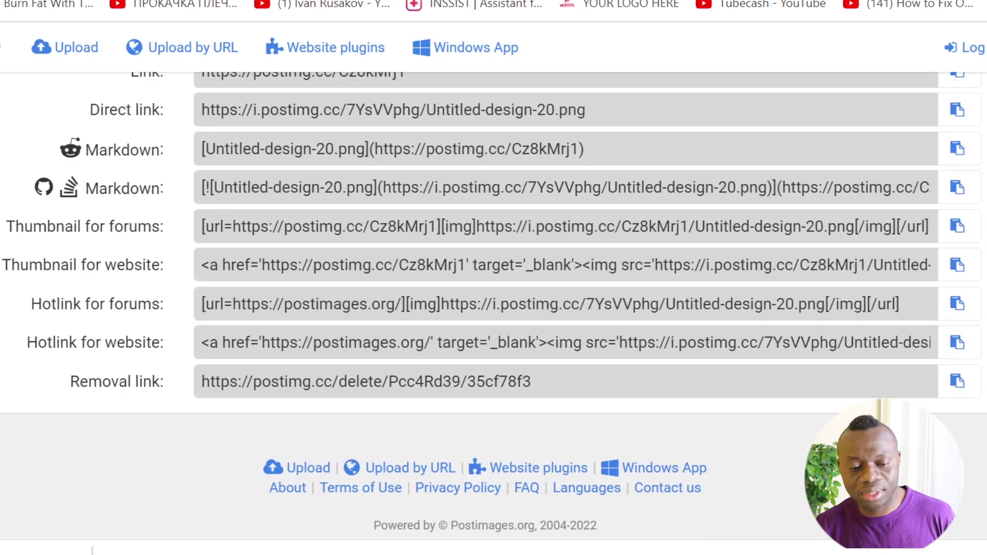
{"action": "scroll", "coordinate": [789, 368], "scroll_direction": "up", "scroll_amount": 6}
{"action": "scroll", "coordinate": [494, 305], "scroll_direction": "down", "scroll_amount": 2}
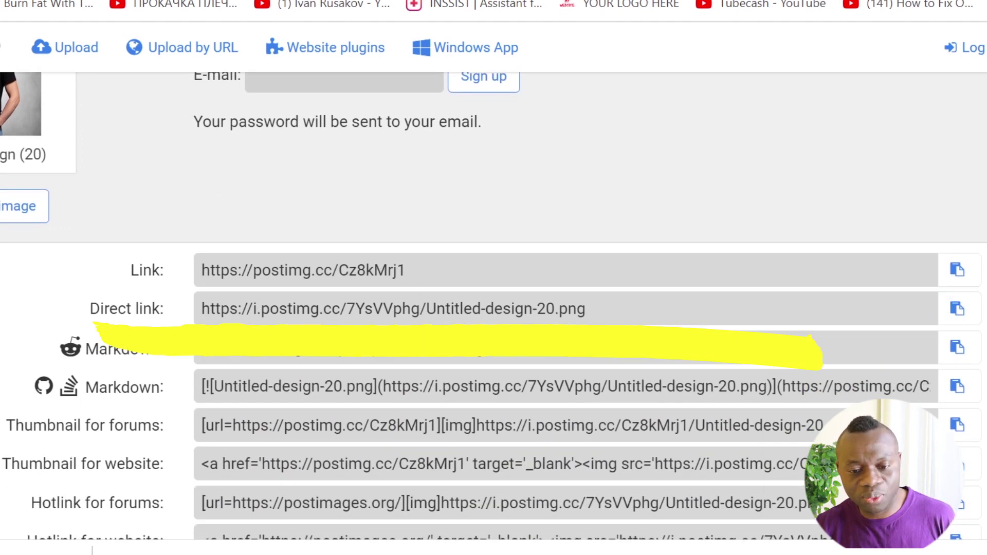
{"action": "left_click", "coordinate": [959, 310]}
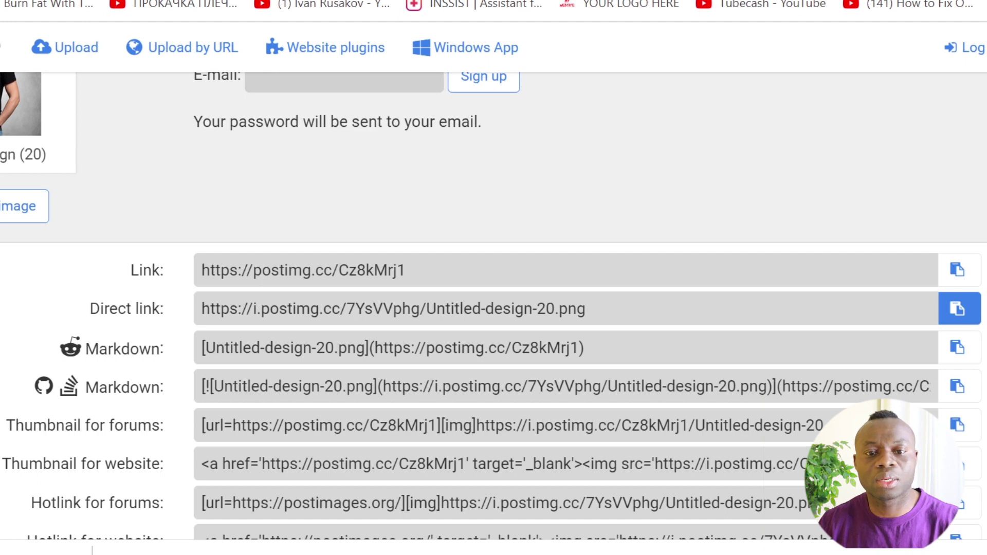
Replace the old image src URL in the embed code with the copied Postimages direct link.
{"action": "key", "text": "ctrl+Tab"}
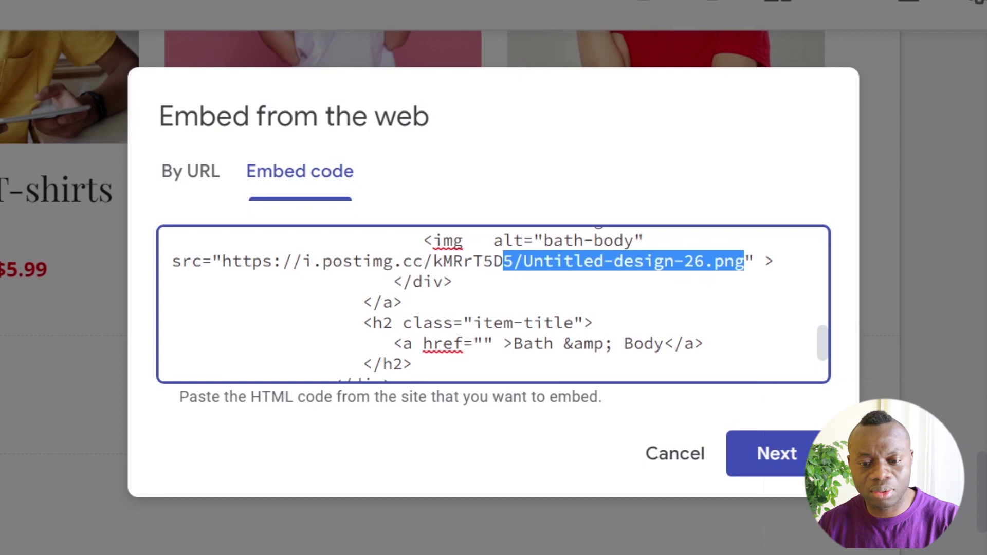
{"action": "left_click", "coordinate": [624, 266]}
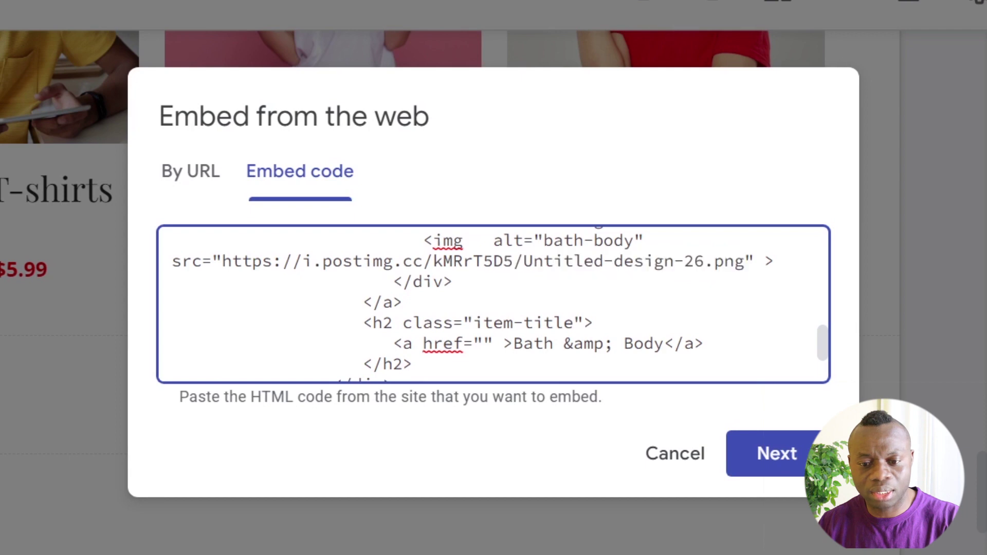
{"action": "left_click_drag", "start_coordinate": [745, 261], "coordinate": [233, 261]}
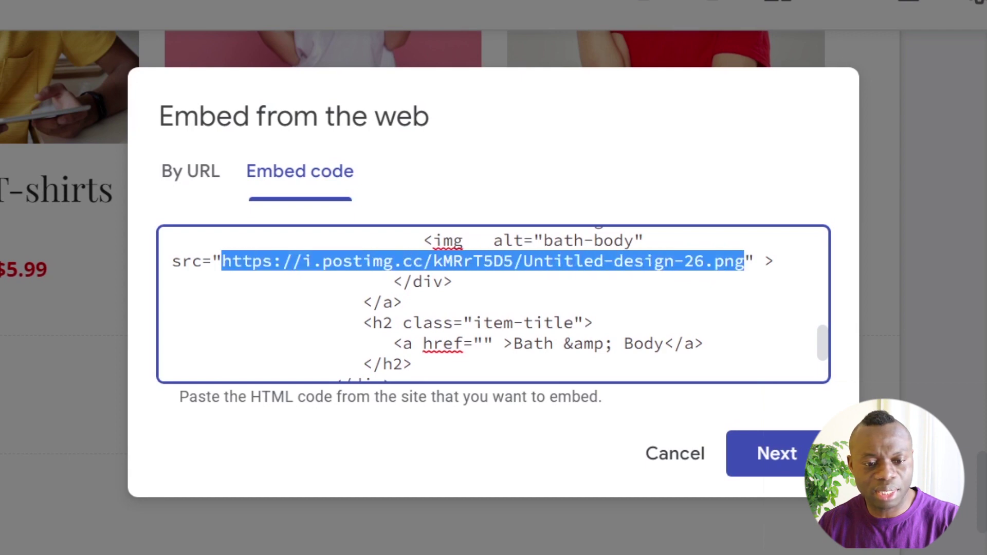
{"action": "right_click", "coordinate": [314, 256]}
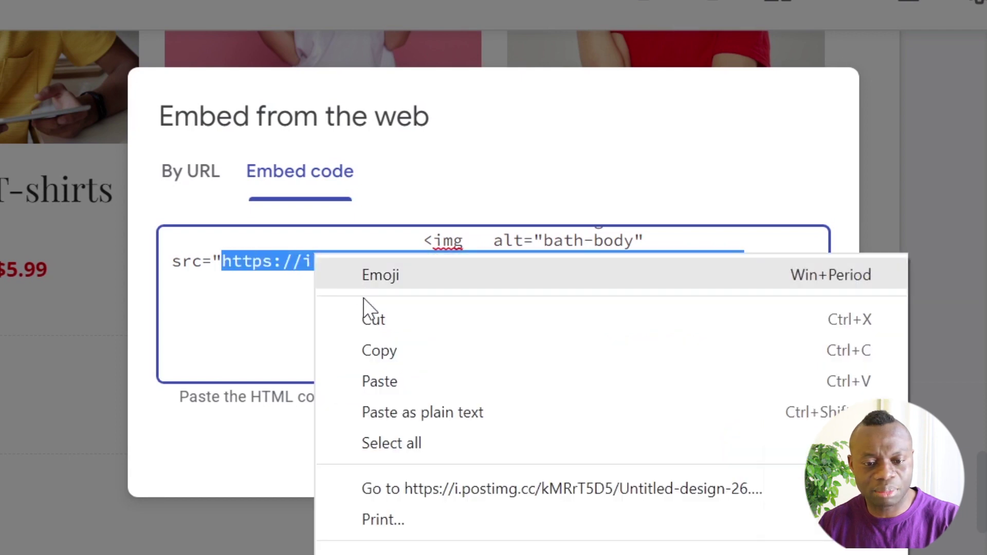
{"action": "left_click", "coordinate": [385, 381]}
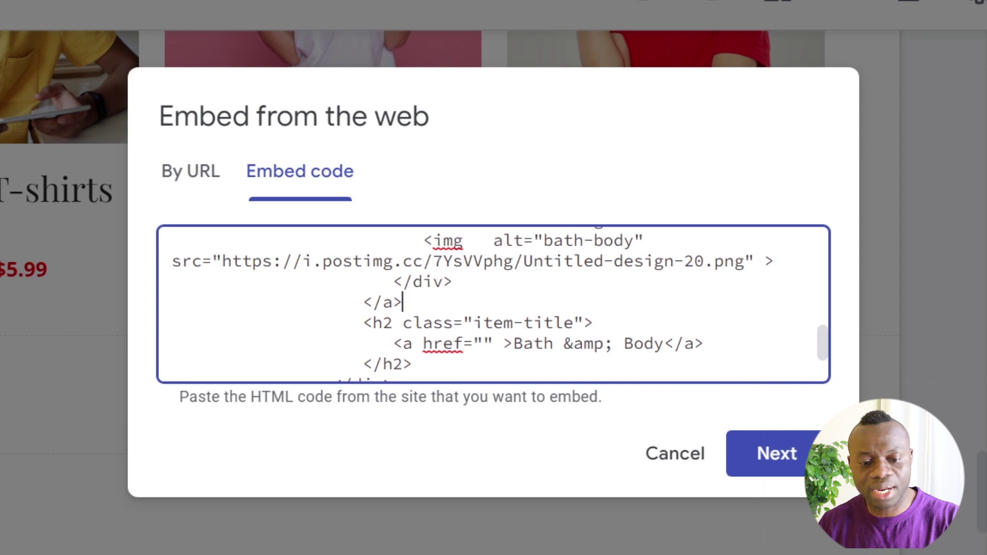
{"action": "left_click_drag", "start_coordinate": [393, 343], "coordinate": [493, 343]}
{"action": "left_click", "coordinate": [533, 343]}
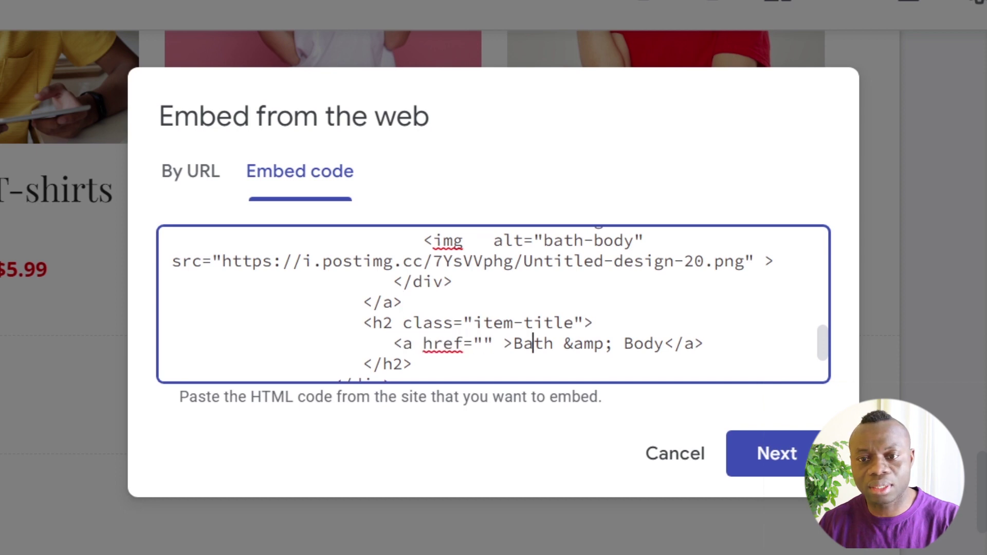
{"action": "key", "text": "ctrl+t"}
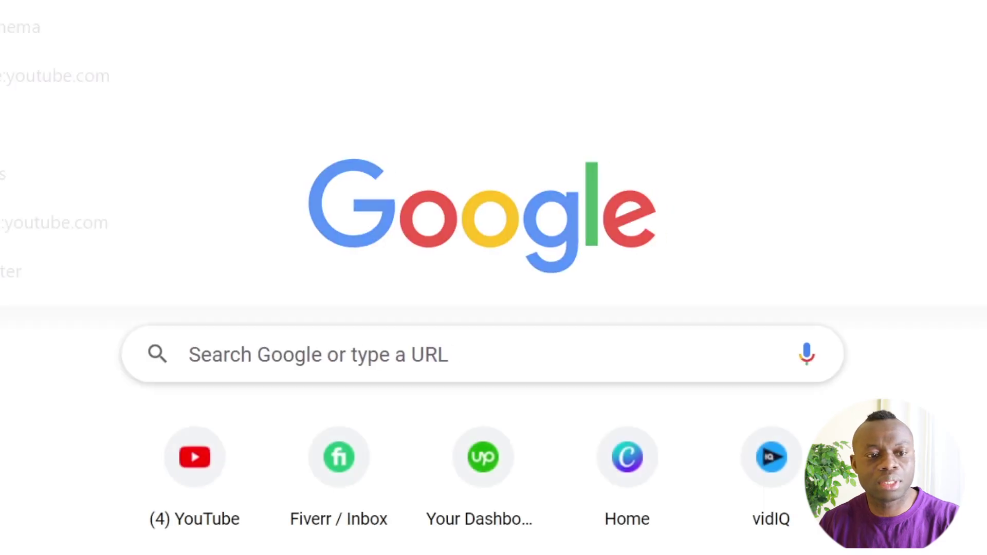
{"action": "type", "text": "me"}
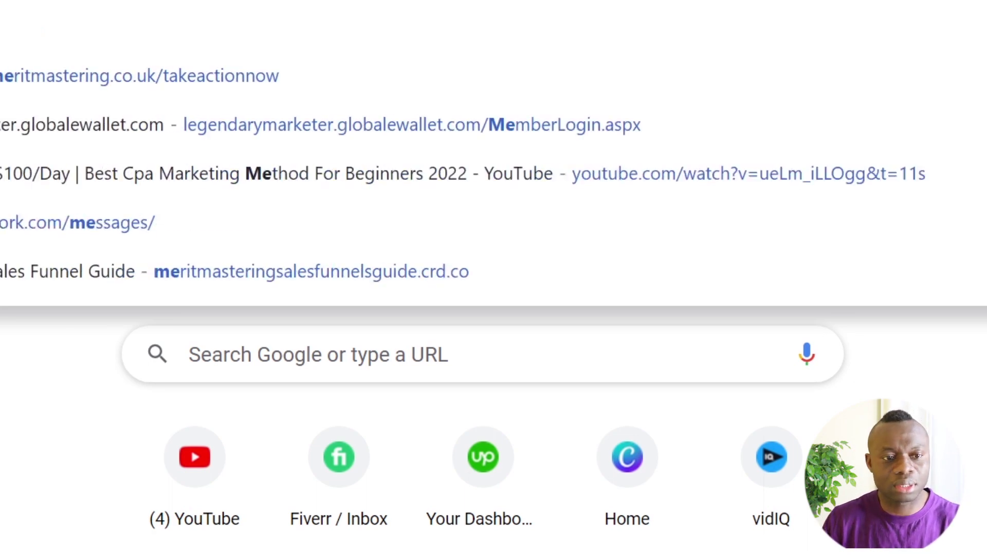
{"action": "key", "text": "Escape"}
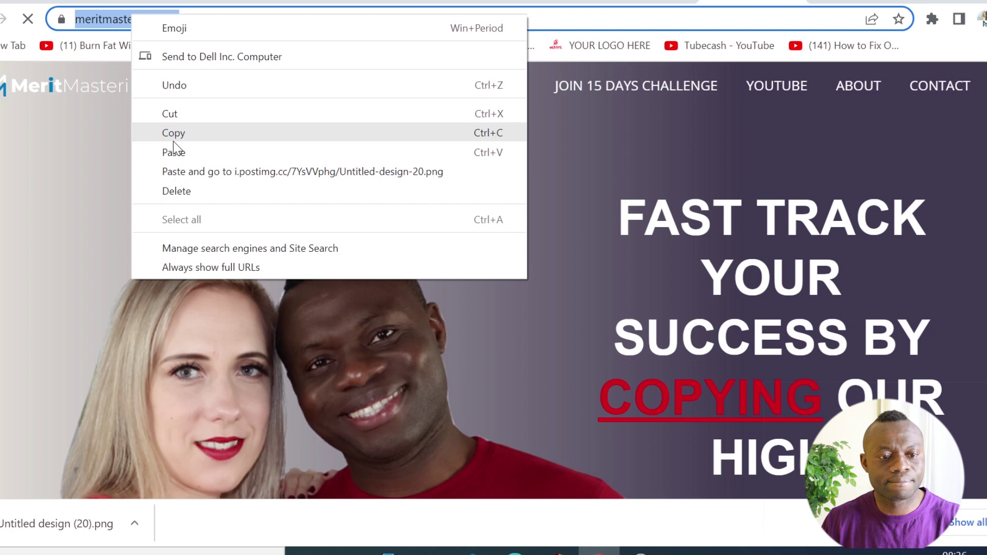
{"action": "left_click", "coordinate": [173, 137]}
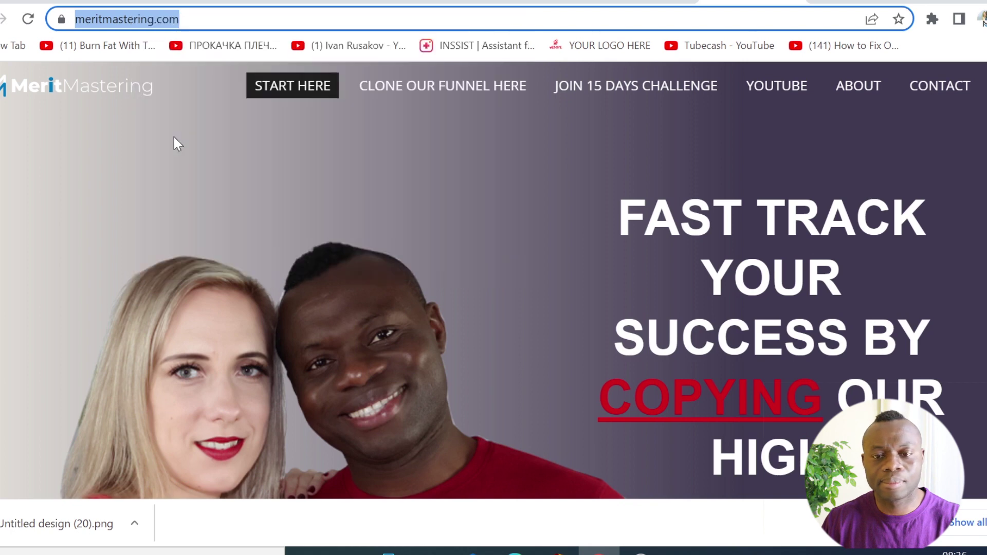
{"action": "key", "text": "ctrl+shift+Tab"}
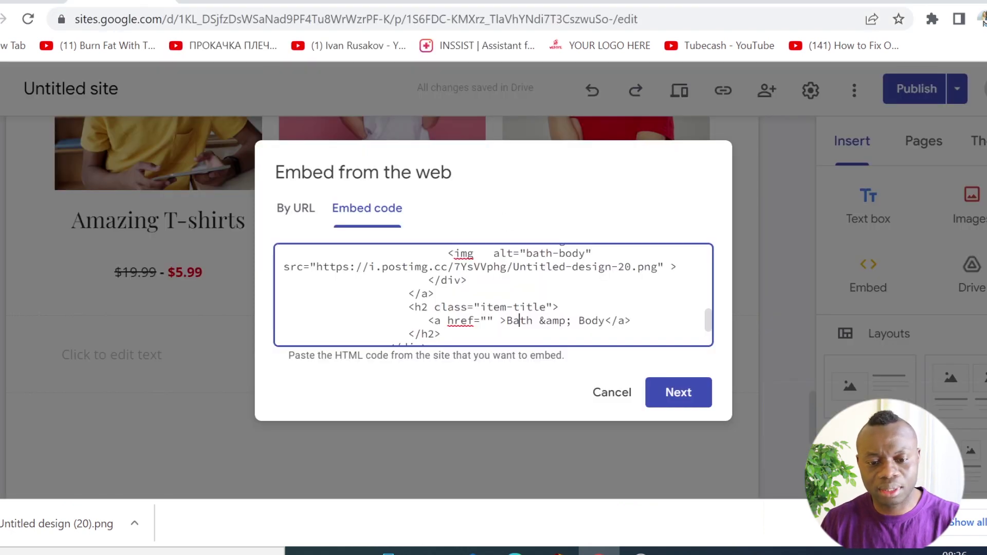
{"action": "key", "text": "ctrl+v"}
{"action": "scroll", "coordinate": [493, 294], "scroll_direction": "down", "scroll_amount": 2}
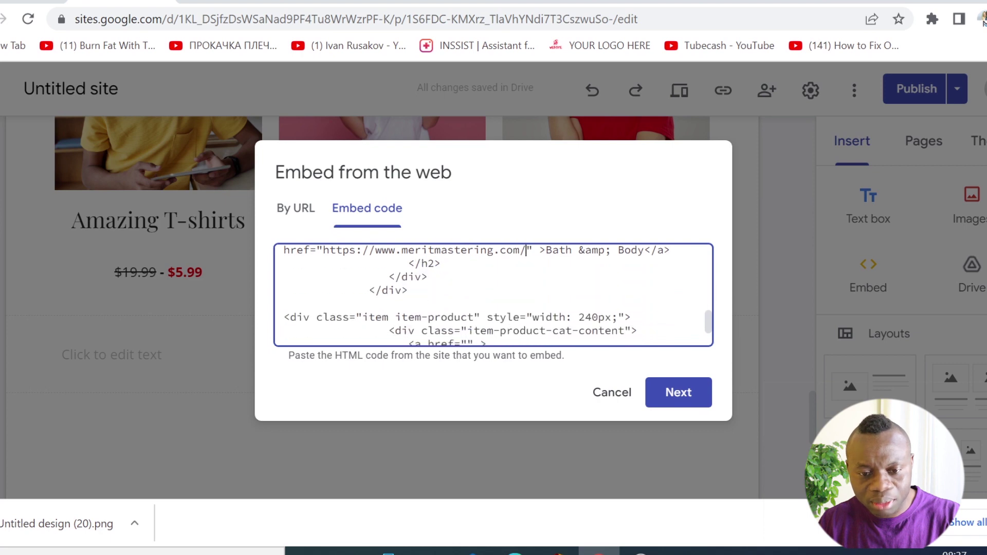
{"action": "scroll", "coordinate": [493, 294], "scroll_direction": "up", "scroll_amount": 2}
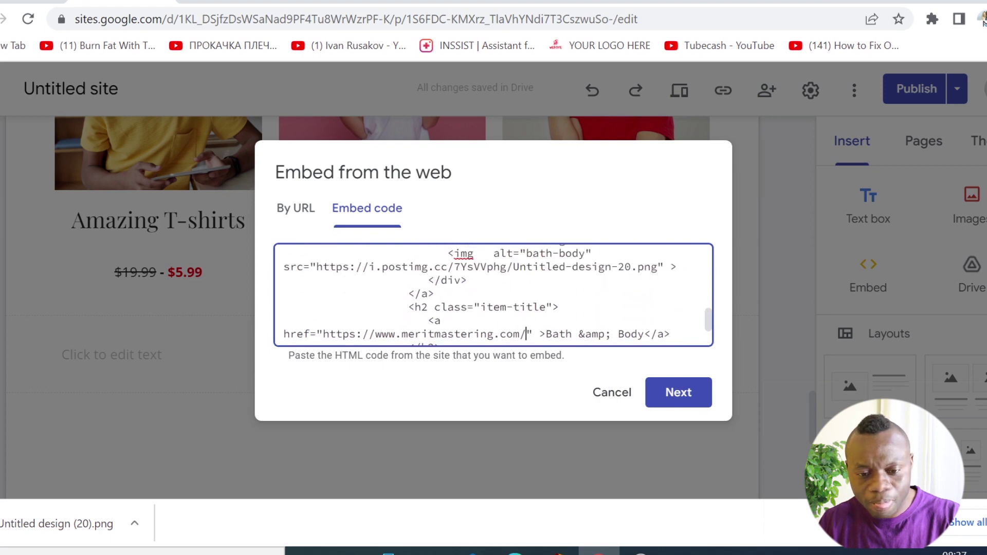
Insert the Bath & Body embed and widen it to the full section width.
{"action": "left_click", "coordinate": [675, 396]}
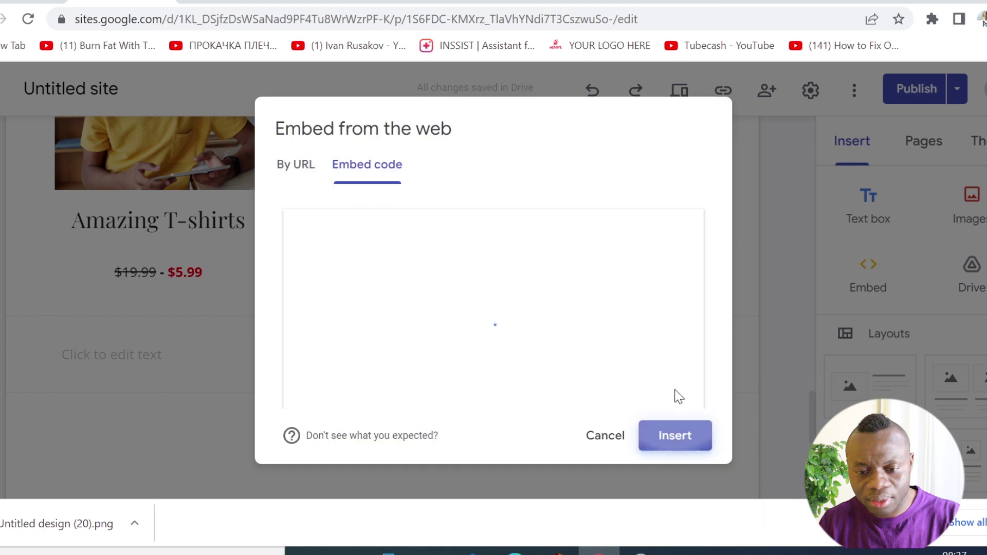
{"action": "left_click", "coordinate": [675, 445]}
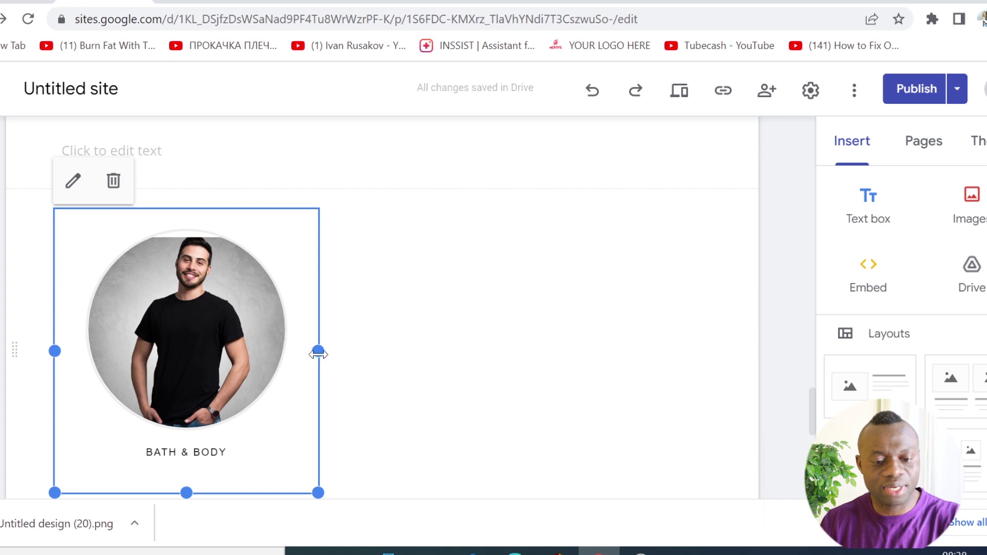
{"action": "left_click_drag", "start_coordinate": [318, 353], "coordinate": [816, 374]}
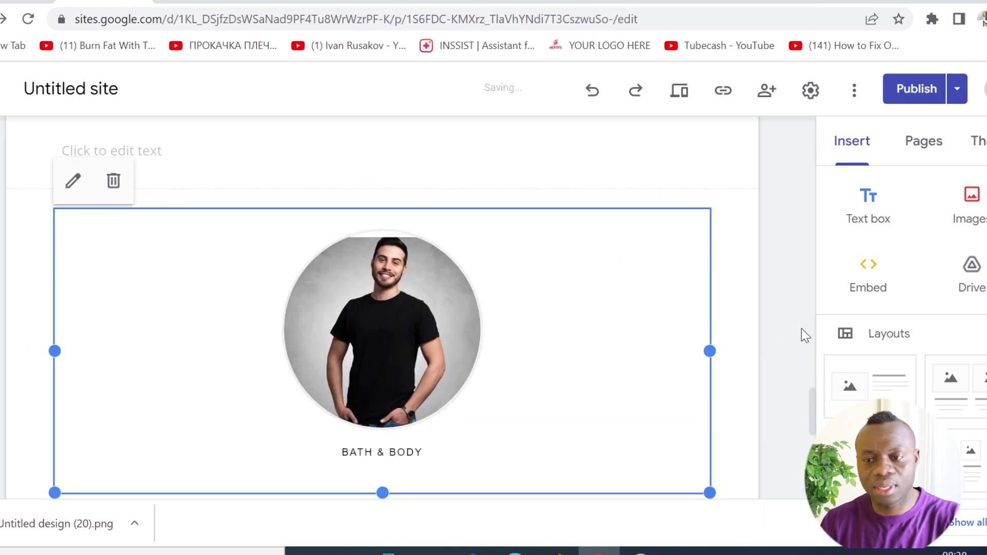
Publish the site and open the published site.
{"action": "left_click", "coordinate": [918, 88]}
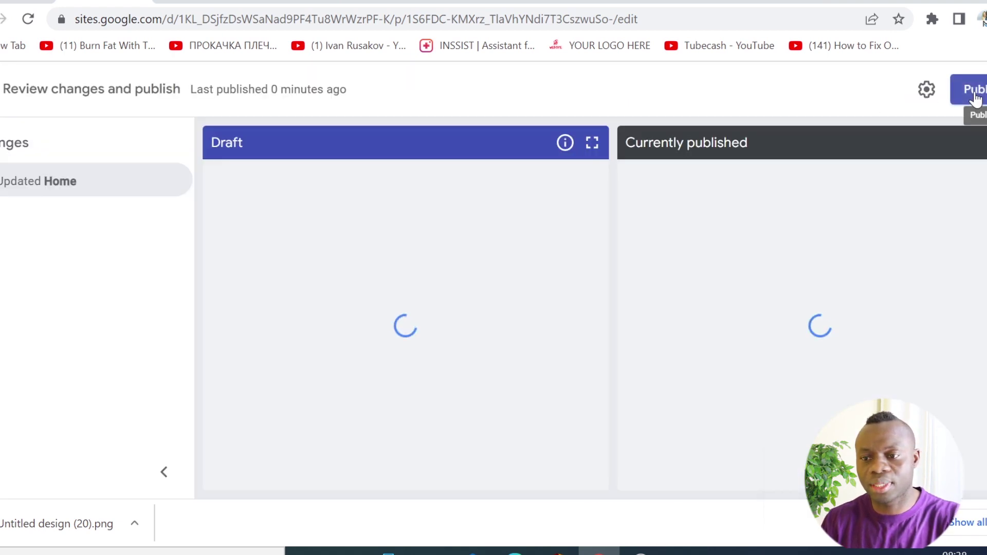
{"action": "left_click", "coordinate": [975, 97]}
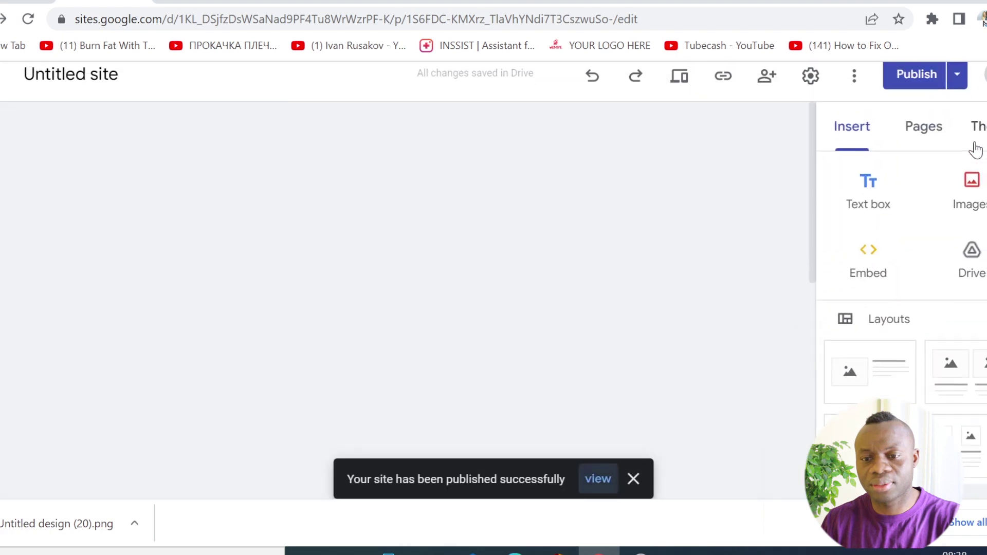
{"action": "left_click", "coordinate": [956, 91]}
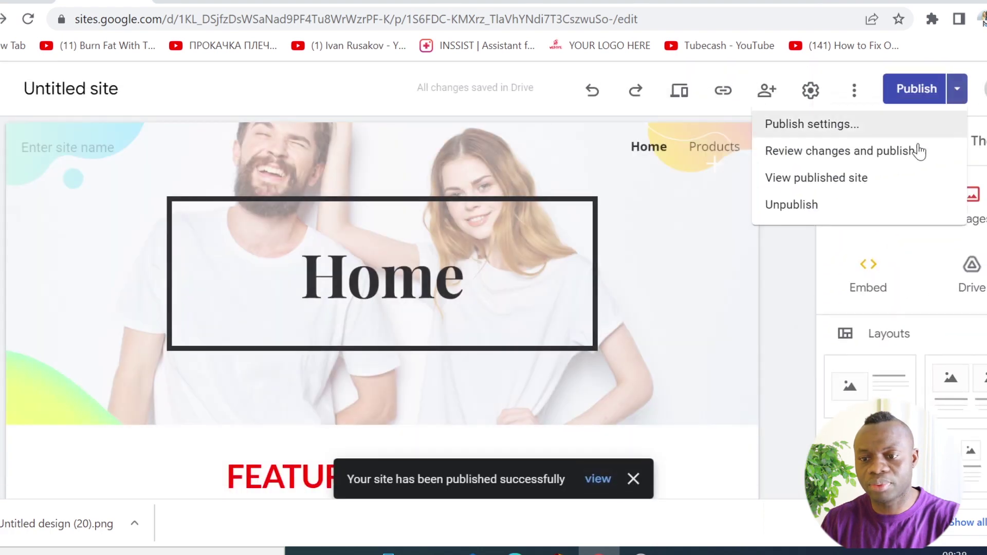
{"action": "left_click", "coordinate": [833, 178]}
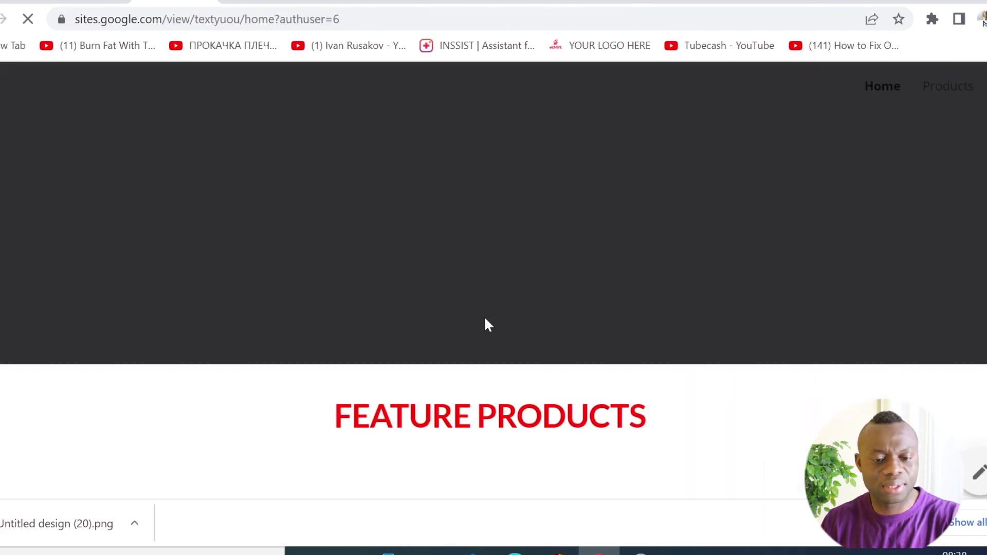
Test the Bath & Body link on the live homepage.
{"action": "scroll", "coordinate": [488, 325], "scroll_direction": "down", "scroll_amount": 10}
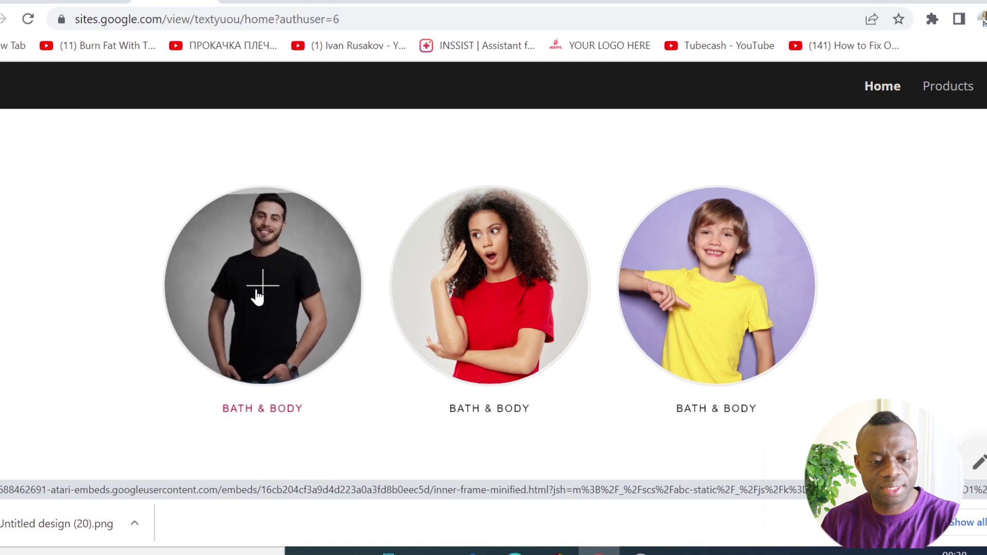
{"action": "left_click", "coordinate": [256, 409]}
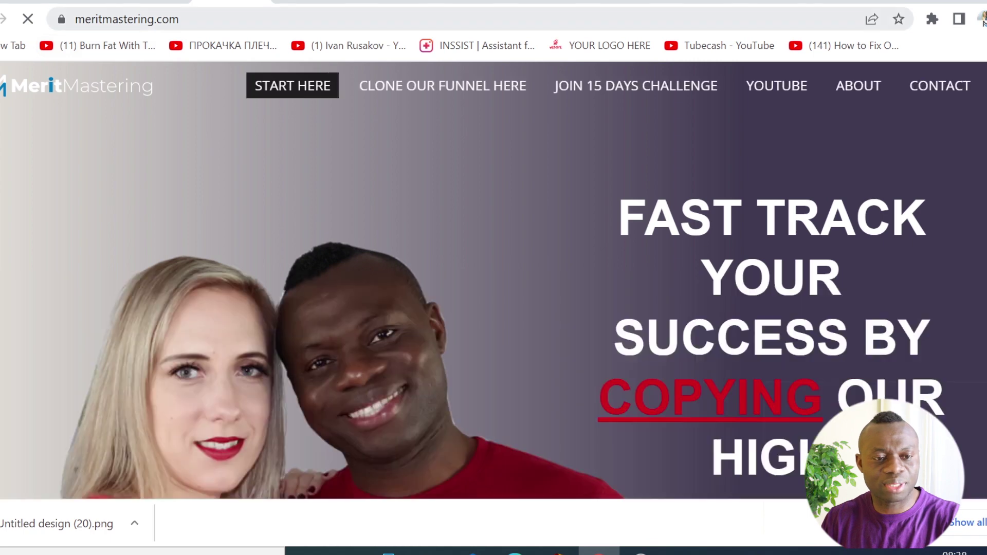
{"action": "left_click", "coordinate": [69, 25]}
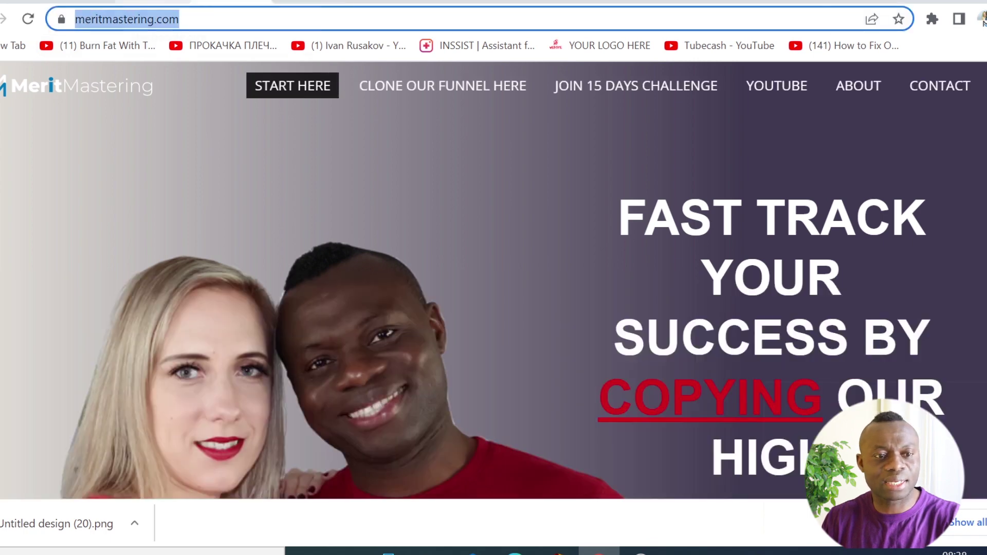
{"action": "key", "text": "ctrl+Tab"}
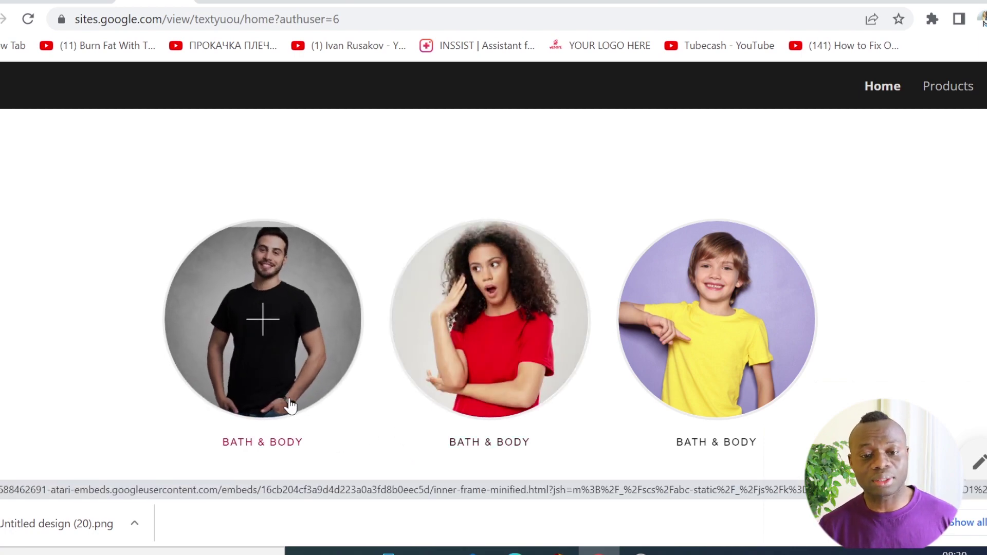
Review the NEW ARRIVAL circles on the blue gradient, then return to Canva's home page.
{"action": "scroll", "coordinate": [364, 441], "scroll_direction": "up", "scroll_amount": 10}
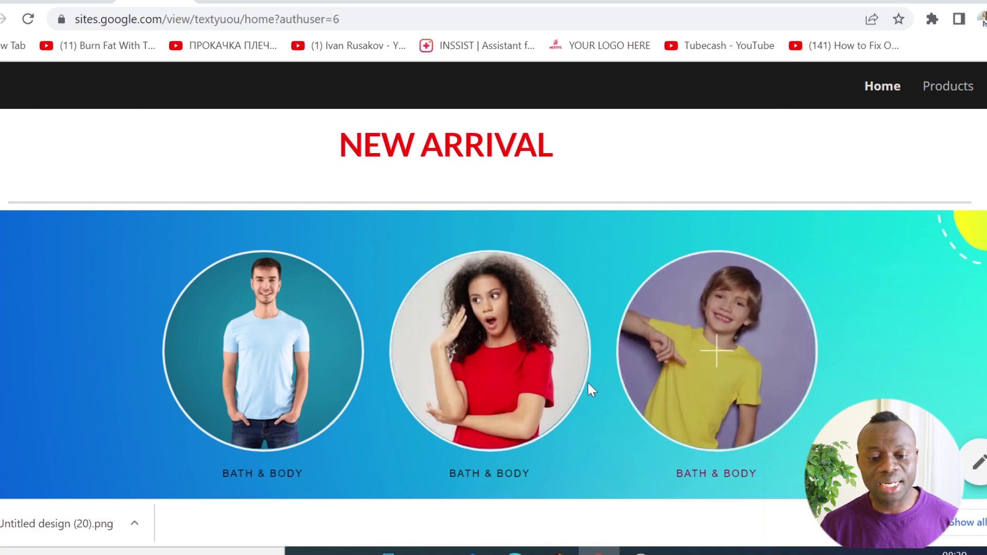
{"action": "scroll", "coordinate": [93, 308], "scroll_direction": "down", "scroll_amount": 5}
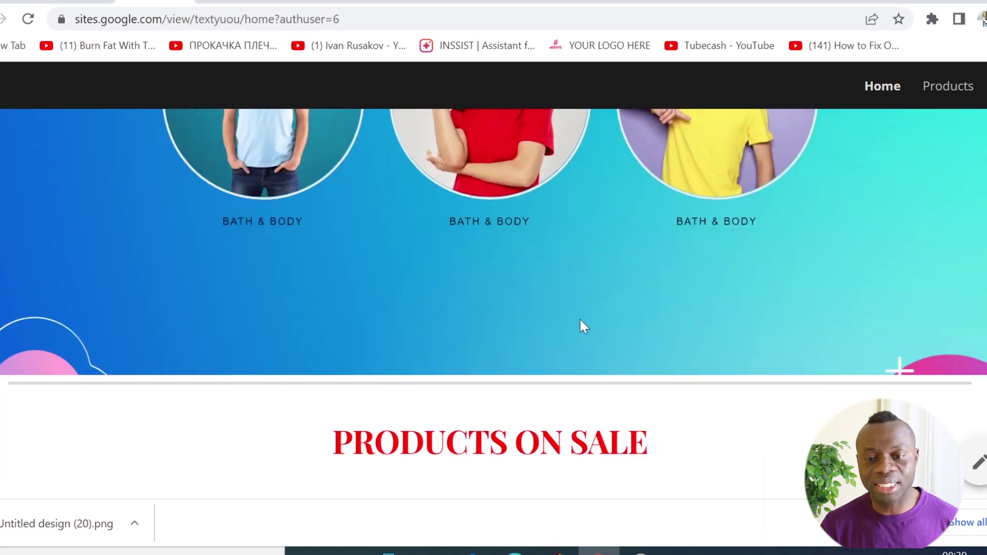
{"action": "scroll", "coordinate": [925, 350], "scroll_direction": "up", "scroll_amount": 5}
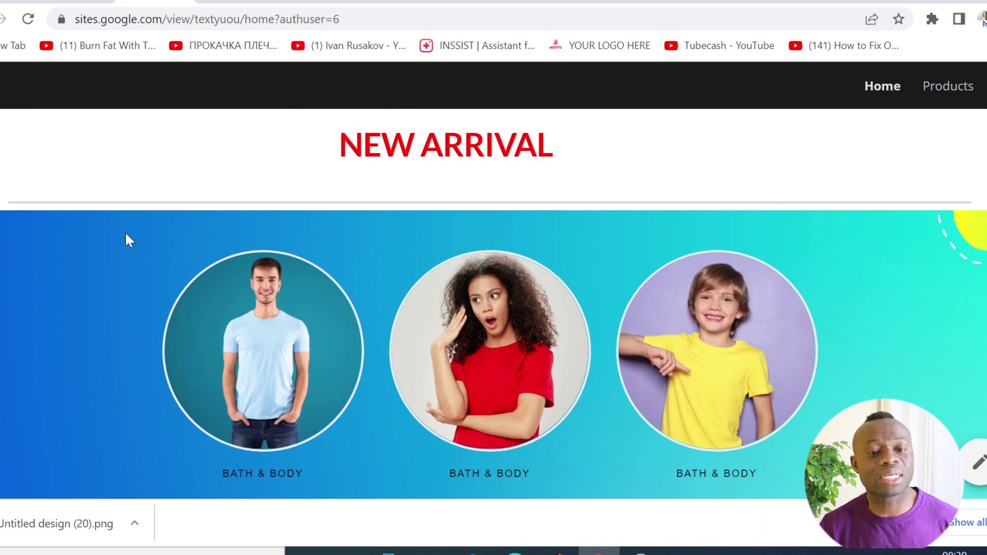
{"action": "left_click", "coordinate": [617, 1]}
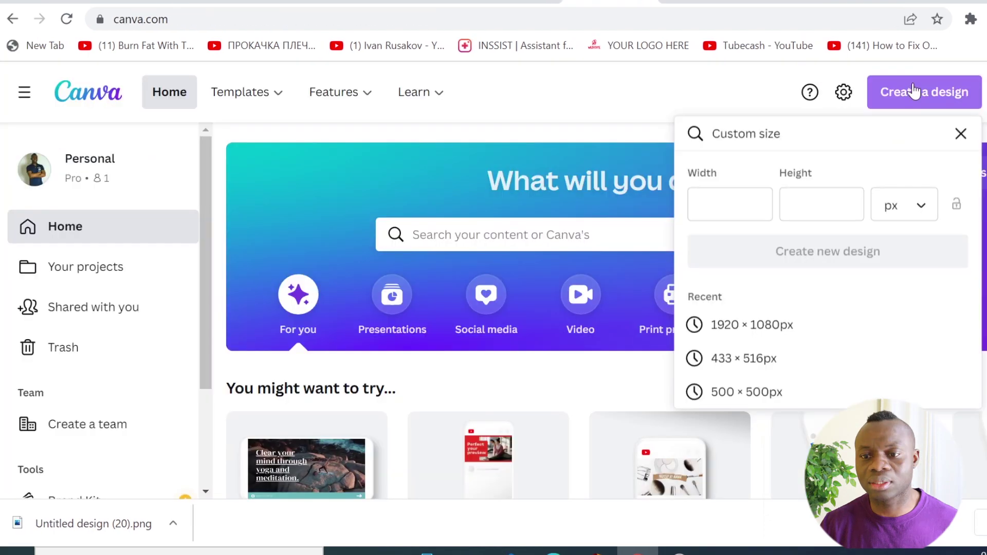
{"action": "left_click", "coordinate": [912, 95]}
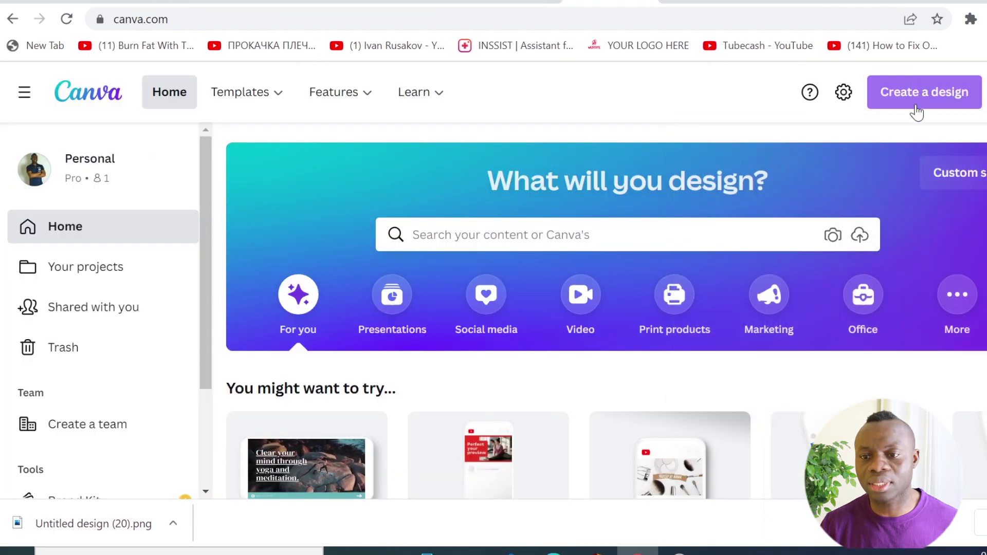
Create a new blank 1920 × 1080 px design from the recent custom sizes.
{"action": "left_click", "coordinate": [912, 95]}
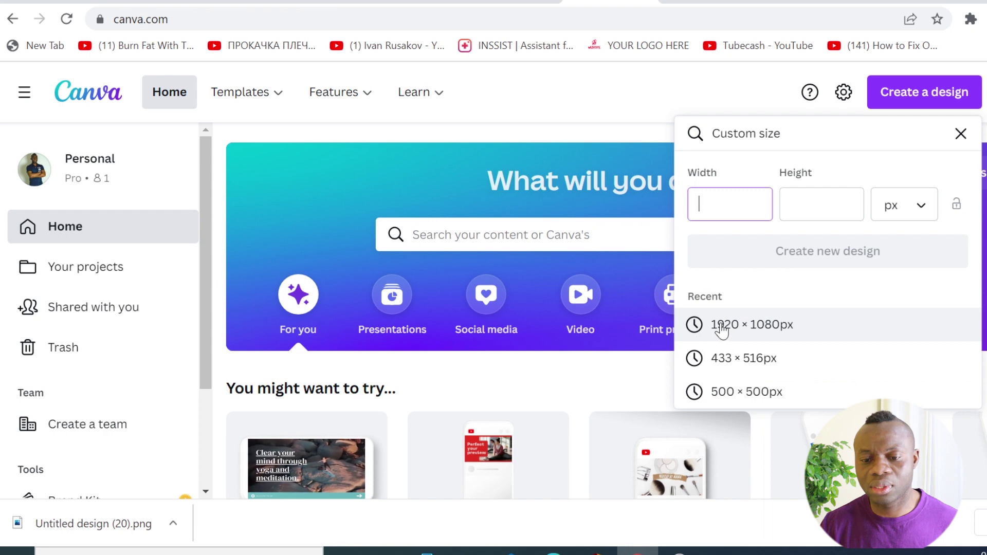
{"action": "left_click", "coordinate": [739, 331]}
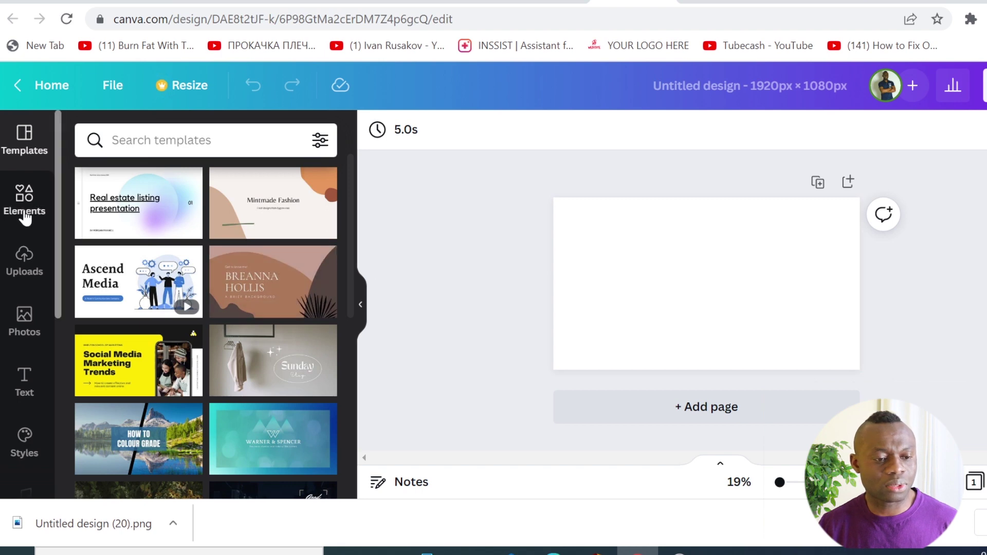
Search Canva's Elements for 'gradient' to list gradient shapes beside the blank 1920 × 1080 px page.
{"action": "scroll", "coordinate": [35, 414], "scroll_direction": "down", "scroll_amount": 3}
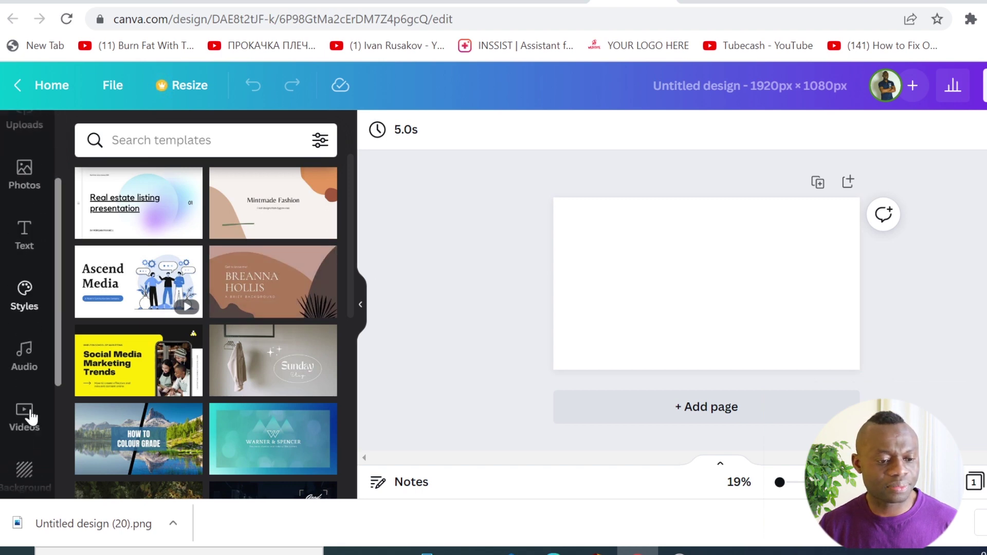
{"action": "scroll", "coordinate": [33, 262], "scroll_direction": "up", "scroll_amount": 3}
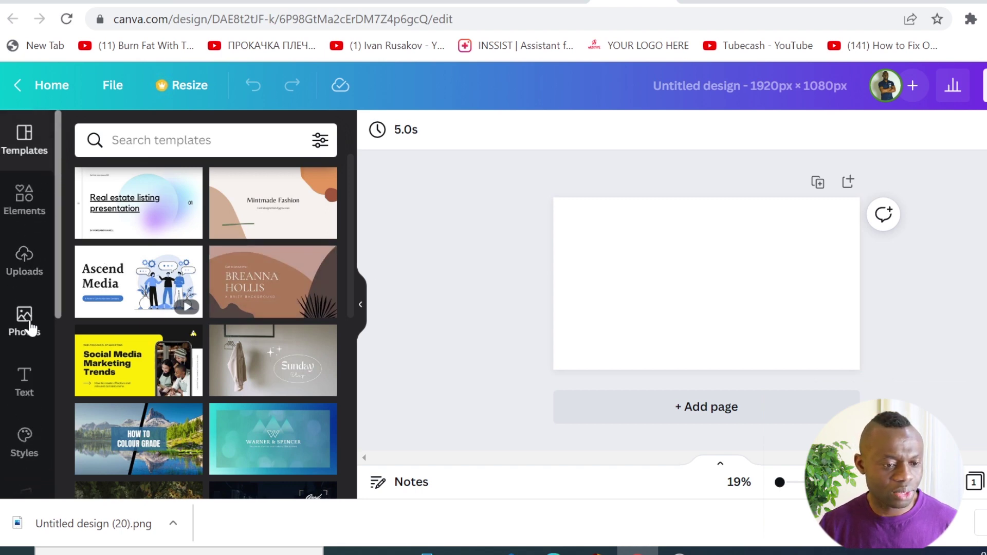
{"action": "left_click", "coordinate": [30, 216]}
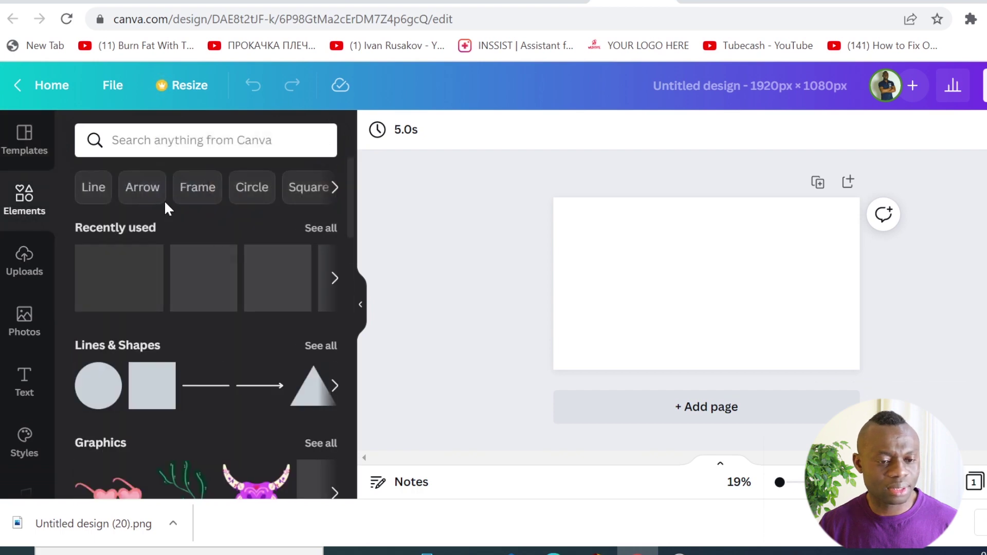
{"action": "left_click", "coordinate": [170, 141]}
{"action": "type", "text": "gr"}
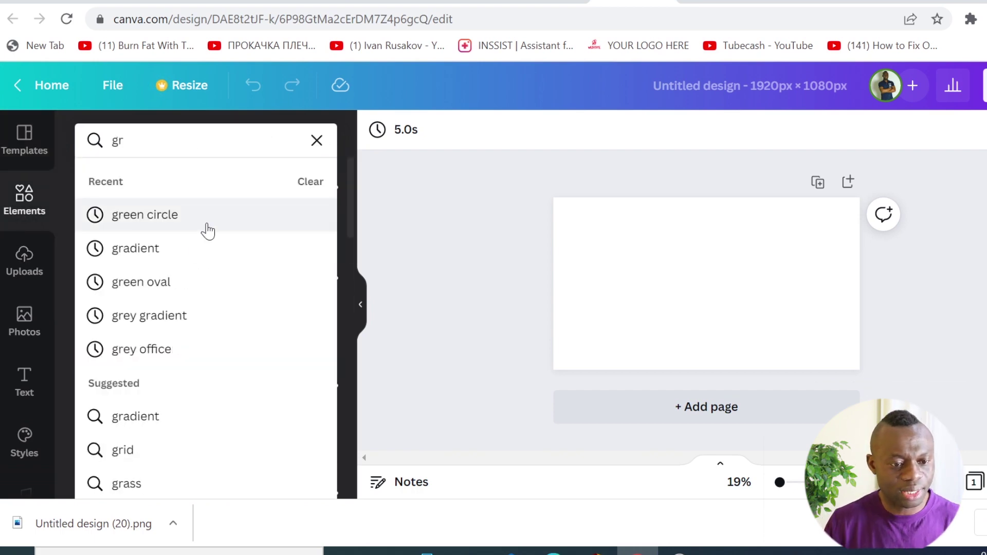
{"action": "left_click", "coordinate": [144, 250]}
{"action": "scroll", "coordinate": [194, 282], "scroll_direction": "down", "scroll_amount": 5}
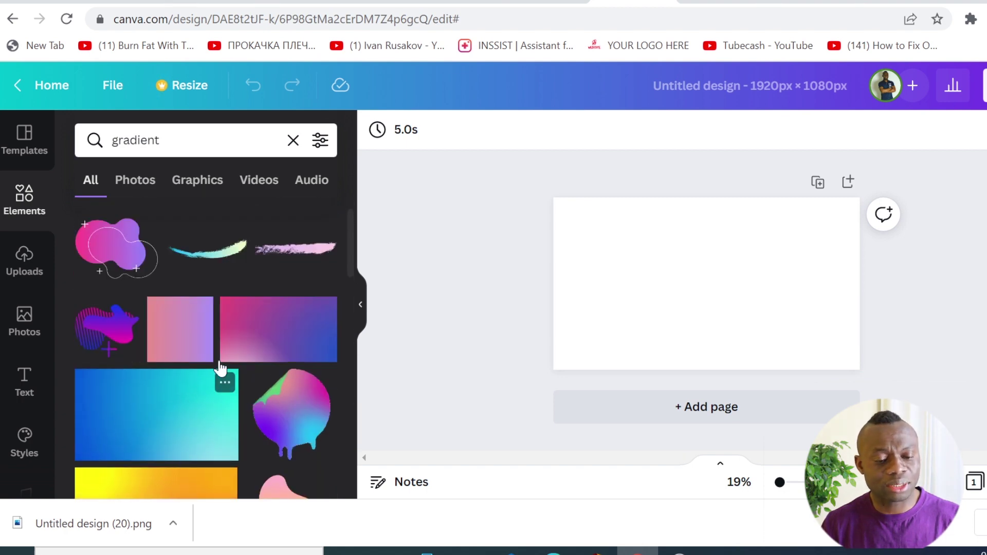
{"action": "scroll", "coordinate": [195, 355], "scroll_direction": "down", "scroll_amount": 3}
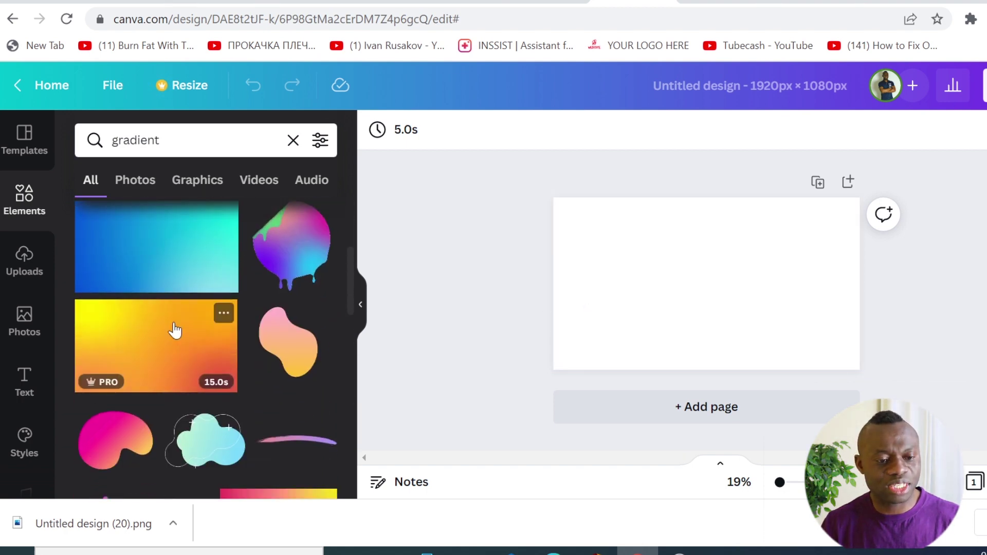
Add the blue gradient and stretch it to cover the whole page.
{"action": "left_click", "coordinate": [133, 255]}
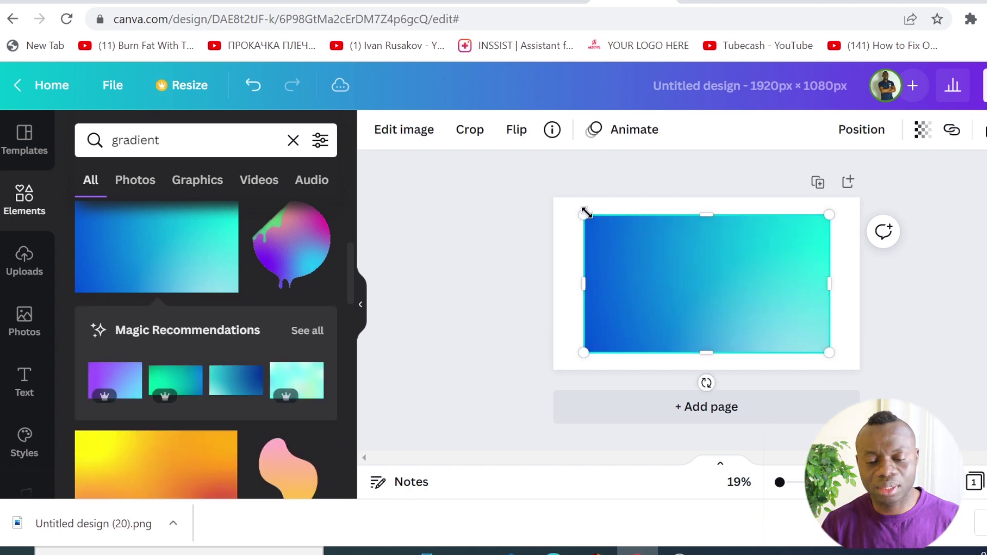
{"action": "left_click_drag", "start_coordinate": [586, 212], "coordinate": [497, 165]}
{"action": "left_click_drag", "start_coordinate": [845, 357], "coordinate": [880, 381]}
Place a pale cloud shape top-left and an orange gradient blob top-right.
{"action": "scroll", "coordinate": [237, 259], "scroll_direction": "down", "scroll_amount": 5}
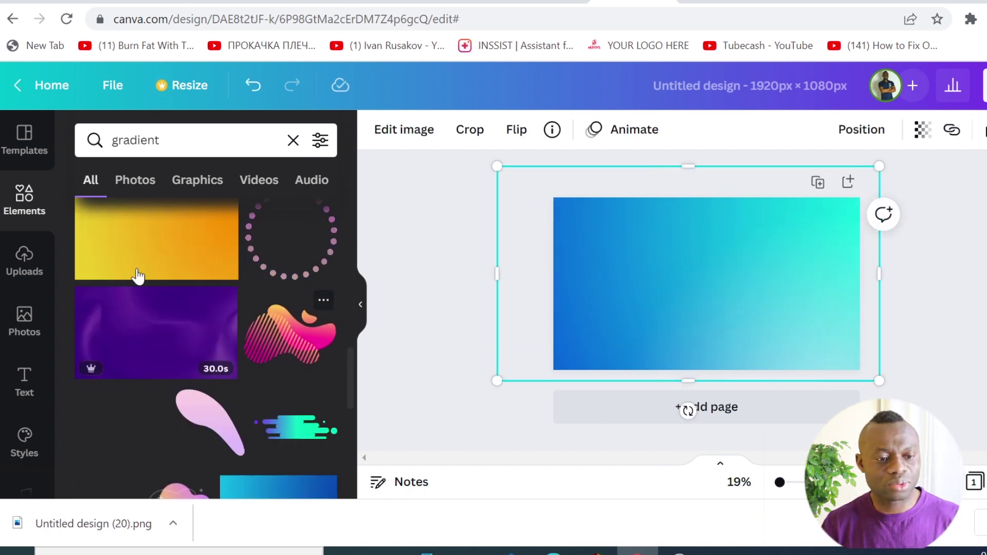
{"action": "scroll", "coordinate": [165, 324], "scroll_direction": "down", "scroll_amount": 5}
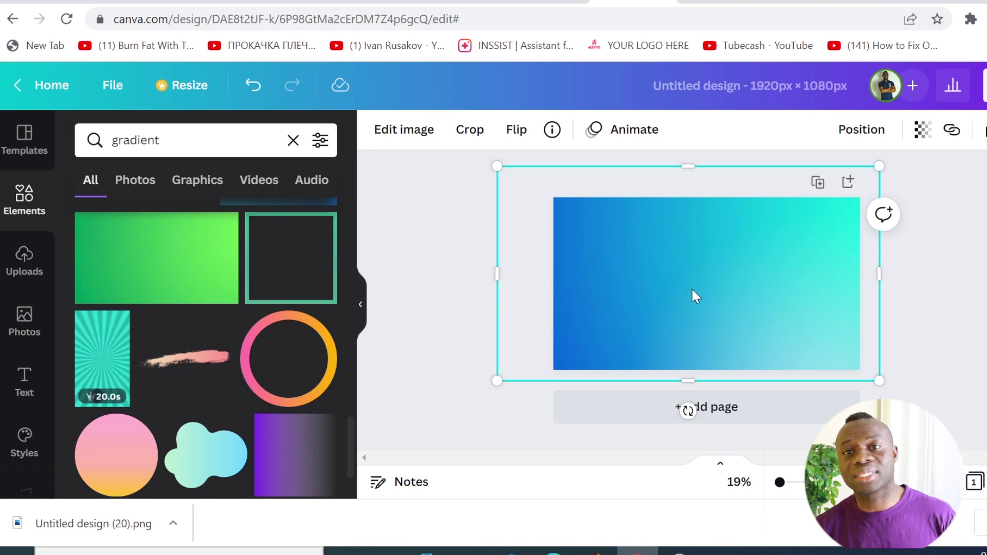
{"action": "scroll", "coordinate": [237, 353], "scroll_direction": "down", "scroll_amount": 5}
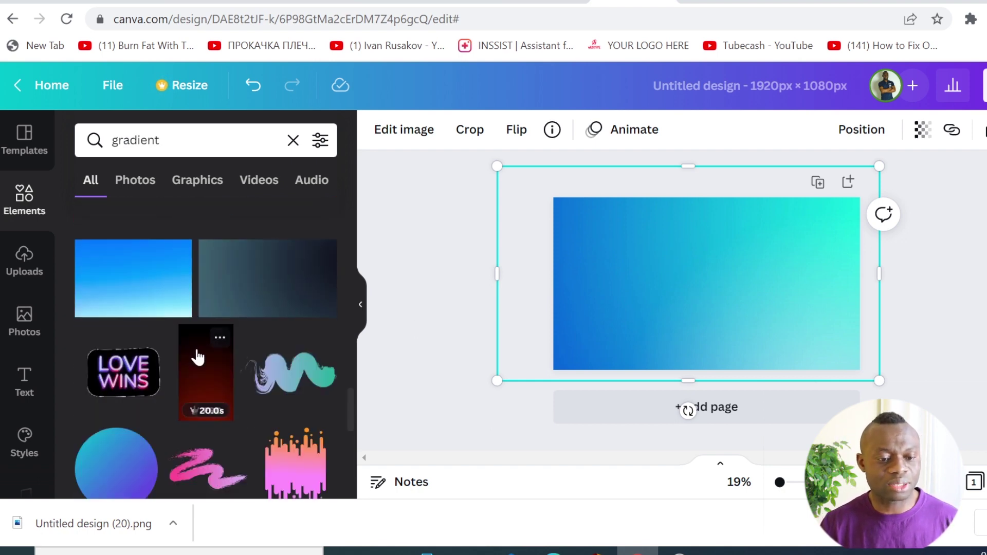
{"action": "scroll", "coordinate": [305, 342], "scroll_direction": "down", "scroll_amount": 7}
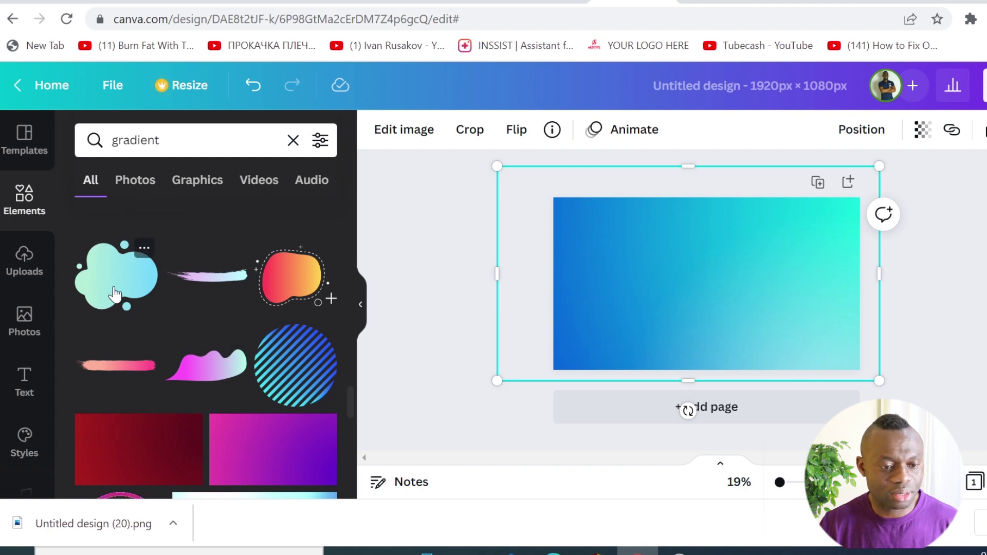
{"action": "left_click", "coordinate": [114, 295]}
{"action": "left_click_drag", "start_coordinate": [716, 286], "coordinate": [578, 207]}
{"action": "left_click", "coordinate": [292, 288]}
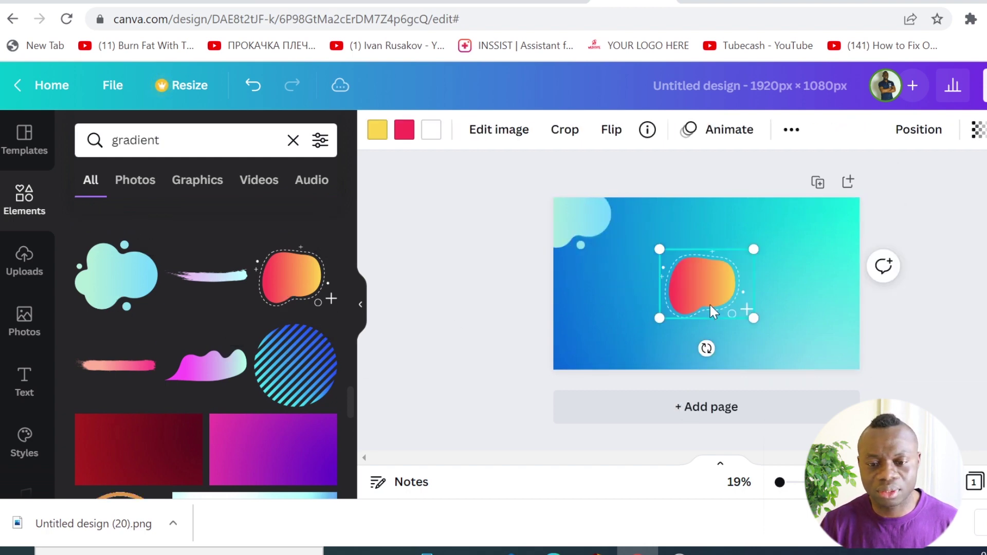
{"action": "left_click_drag", "start_coordinate": [704, 284], "coordinate": [878, 205]}
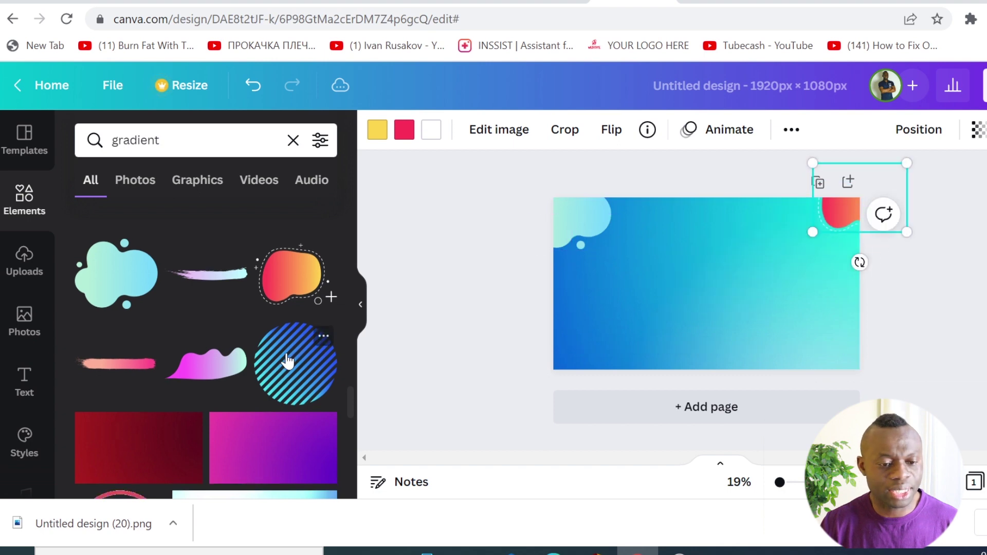
Place a gradient plus shape bottom-left and a purple gradient blob bottom-right.
{"action": "scroll", "coordinate": [281, 359], "scroll_direction": "down", "scroll_amount": 5}
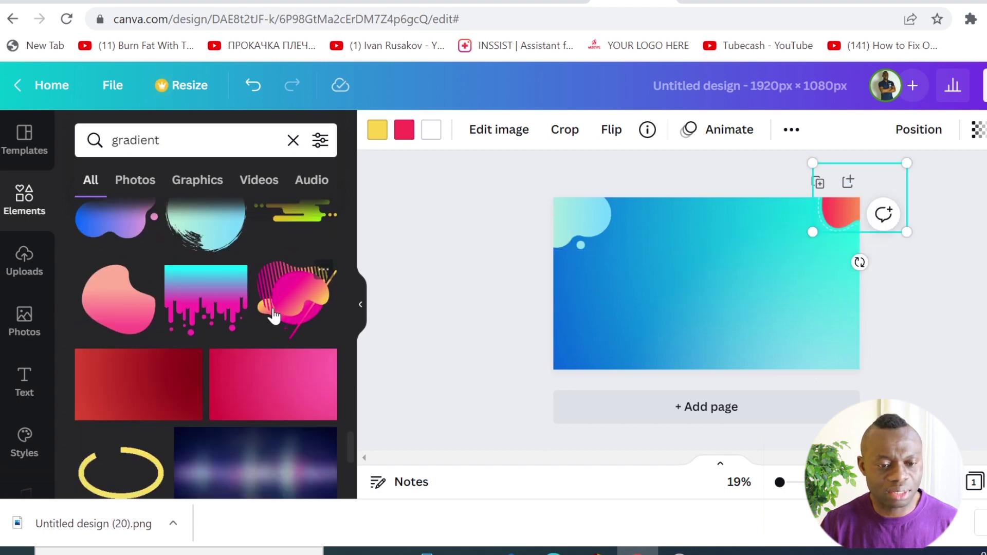
{"action": "scroll", "coordinate": [154, 334], "scroll_direction": "down", "scroll_amount": 3}
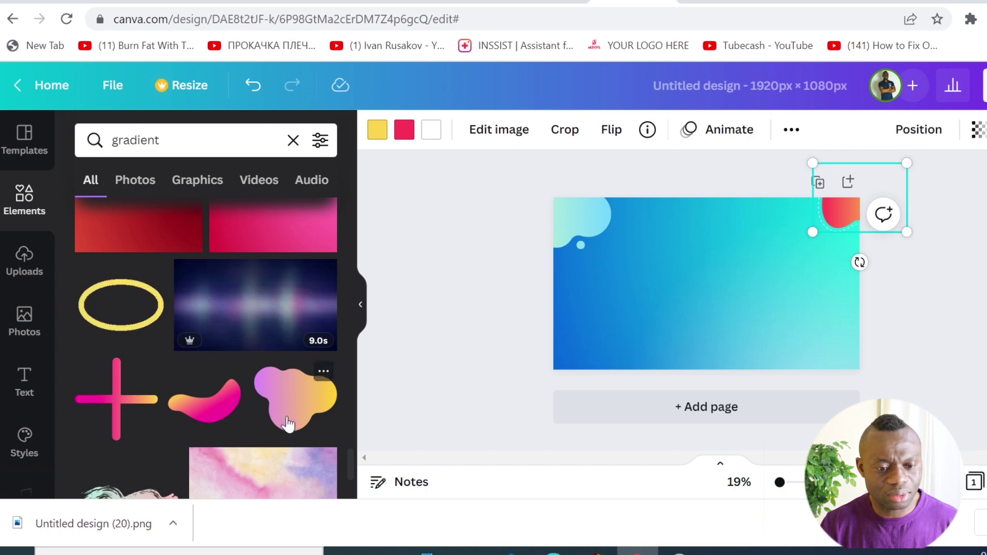
{"action": "scroll", "coordinate": [199, 421], "scroll_direction": "down", "scroll_amount": 3}
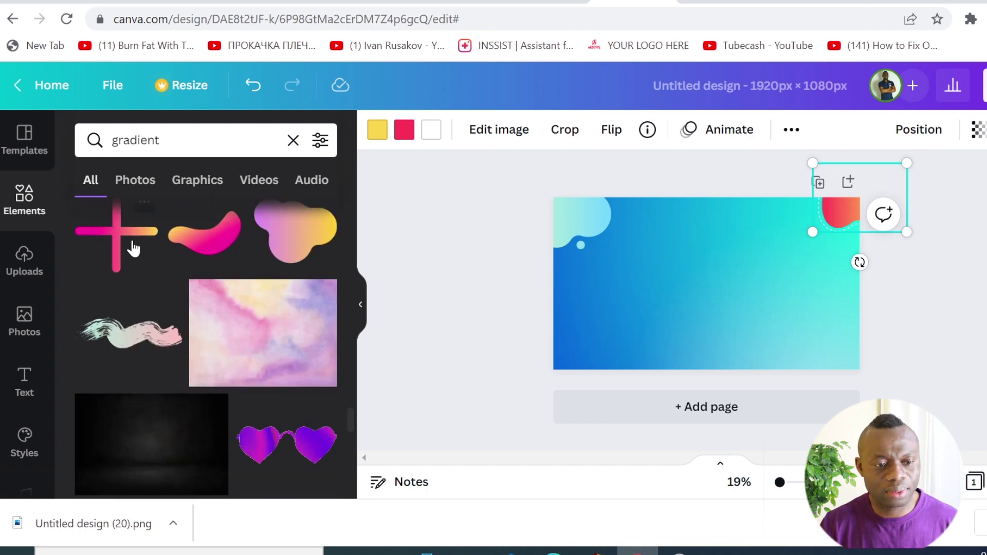
{"action": "left_click", "coordinate": [147, 241]}
{"action": "left_click_drag", "start_coordinate": [724, 290], "coordinate": [581, 358]}
{"action": "scroll", "coordinate": [247, 365], "scroll_direction": "down", "scroll_amount": 5}
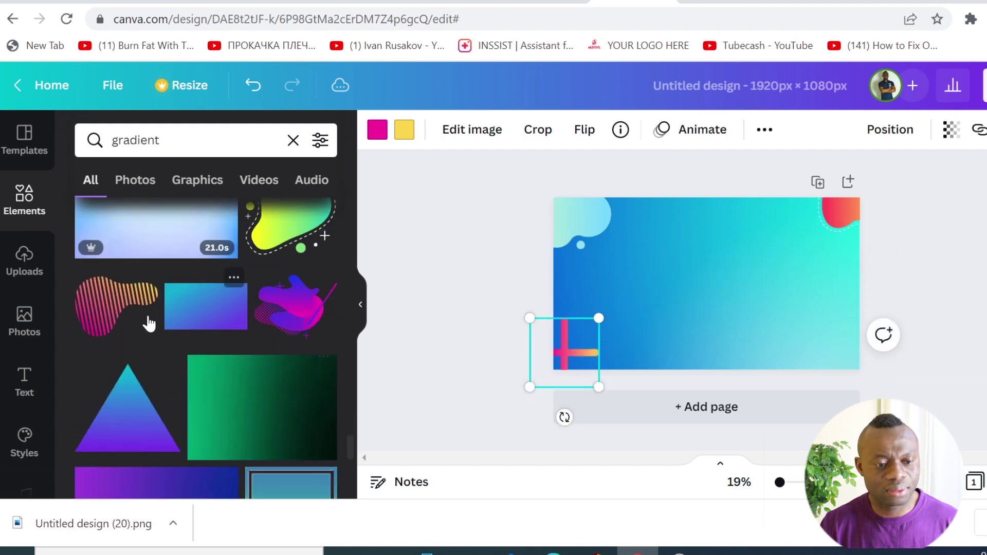
{"action": "left_click", "coordinate": [265, 334]}
{"action": "left_click_drag", "start_coordinate": [722, 285], "coordinate": [868, 348]}
Download the finished gradient design as a PNG, saved as Untitled design (21).png.
{"action": "left_click", "coordinate": [951, 283]}
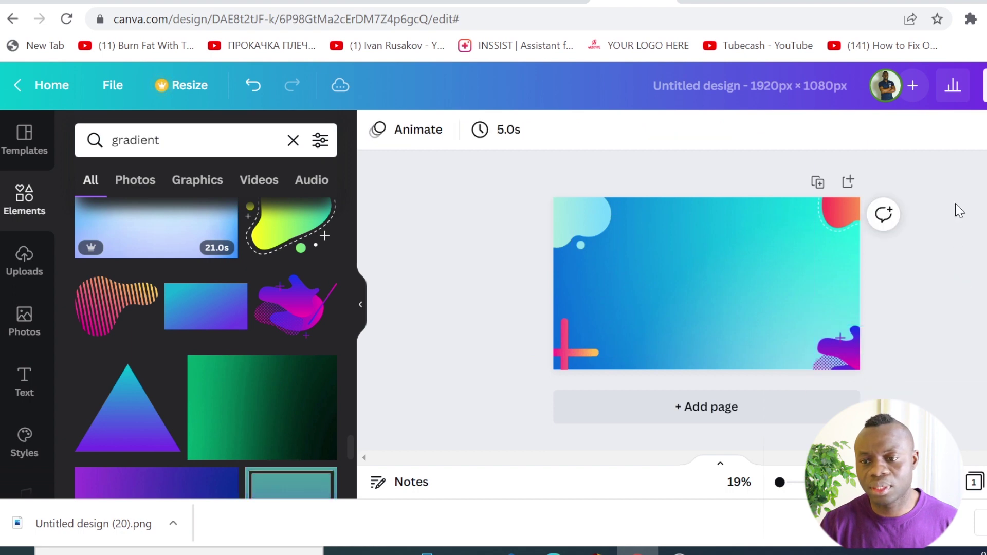
{"action": "left_click", "coordinate": [982, 85]}
{"action": "scroll", "coordinate": [919, 334], "scroll_direction": "down", "scroll_amount": 5}
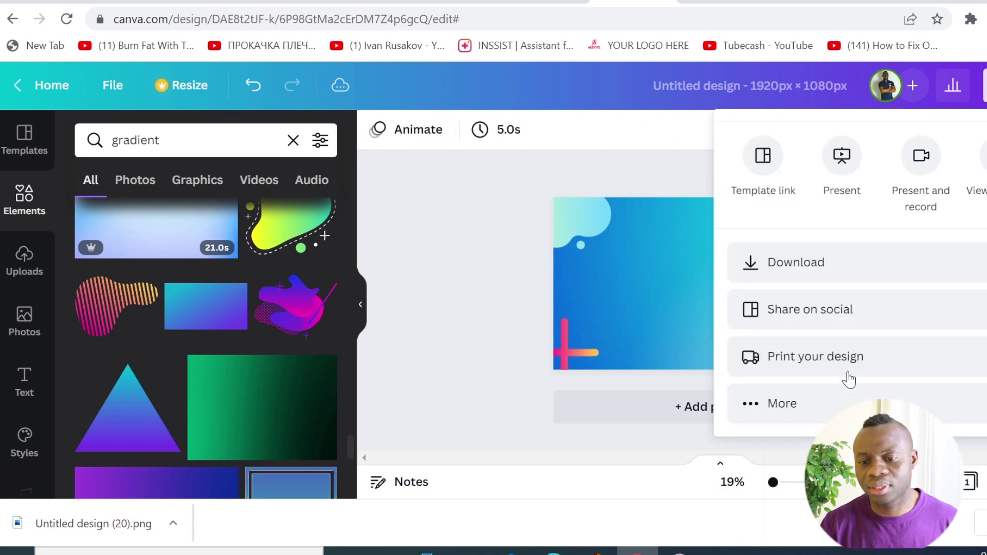
{"action": "left_click", "coordinate": [797, 275]}
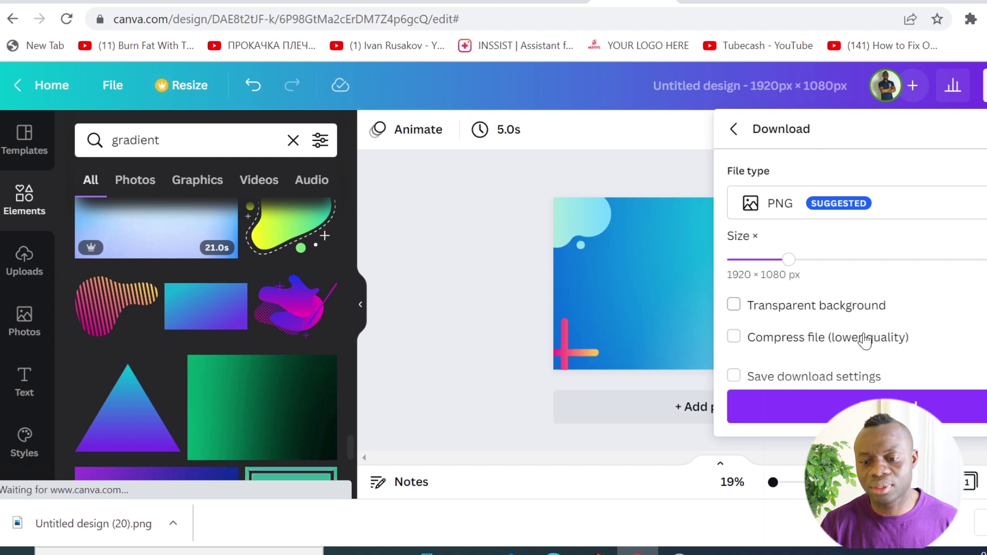
{"action": "left_click", "coordinate": [874, 406]}
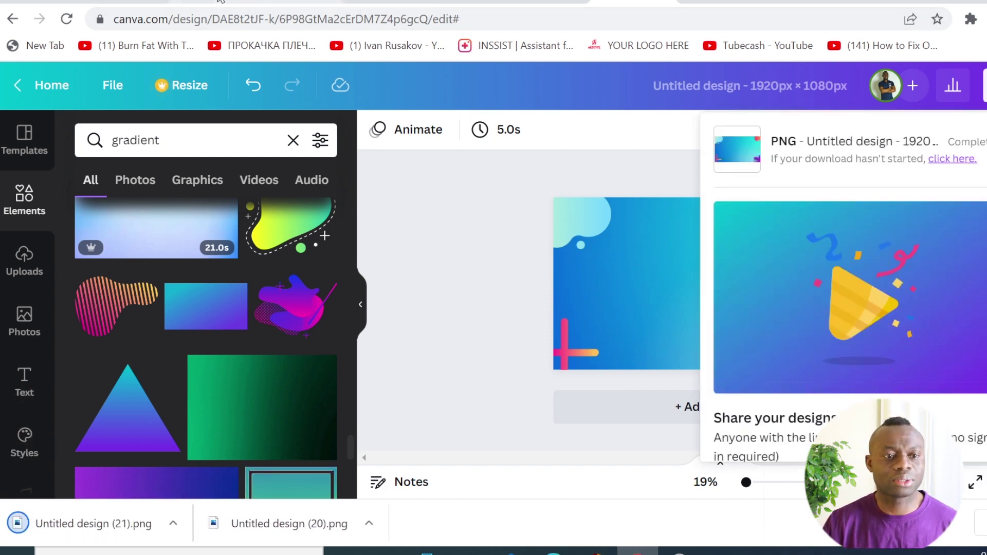
Upload Untitled design (21) as the BATH & BODY section background image, then publish the site.
{"action": "left_click", "coordinate": [144, 2]}
{"action": "scroll", "coordinate": [547, 351], "scroll_direction": "down", "scroll_amount": 10}
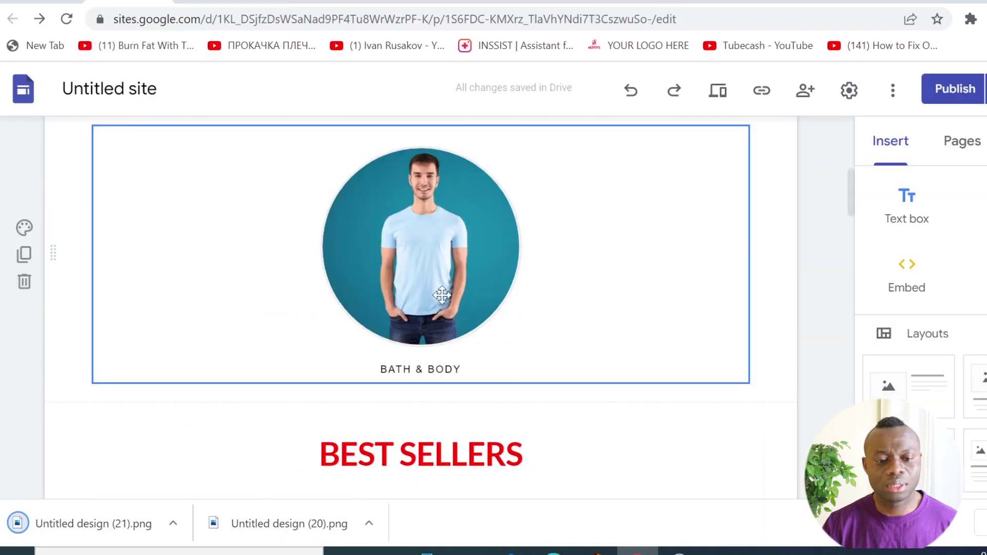
{"action": "scroll", "coordinate": [547, 351], "scroll_direction": "down", "scroll_amount": 10}
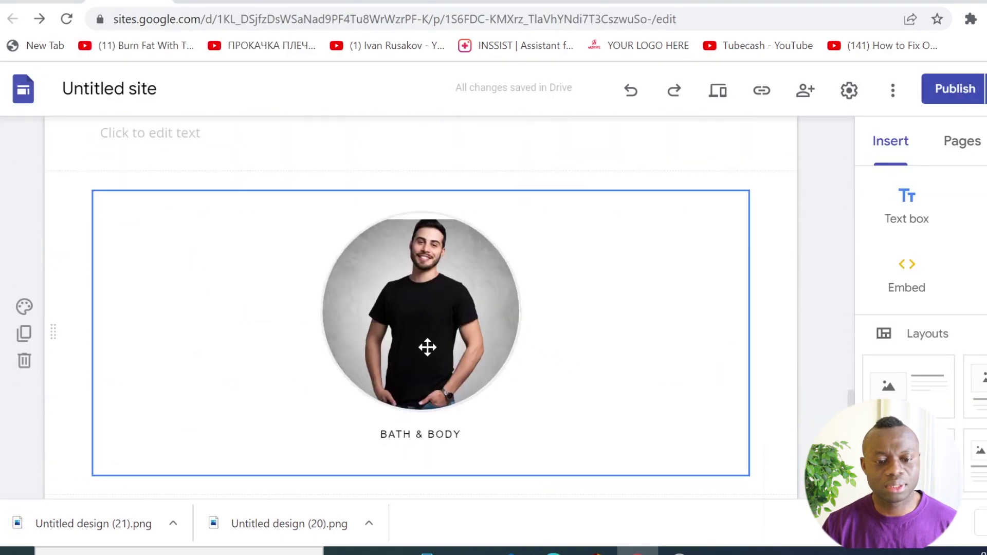
{"action": "scroll", "coordinate": [244, 214], "scroll_direction": "down", "scroll_amount": 5}
{"action": "scroll", "coordinate": [245, 214], "scroll_direction": "up", "scroll_amount": 4}
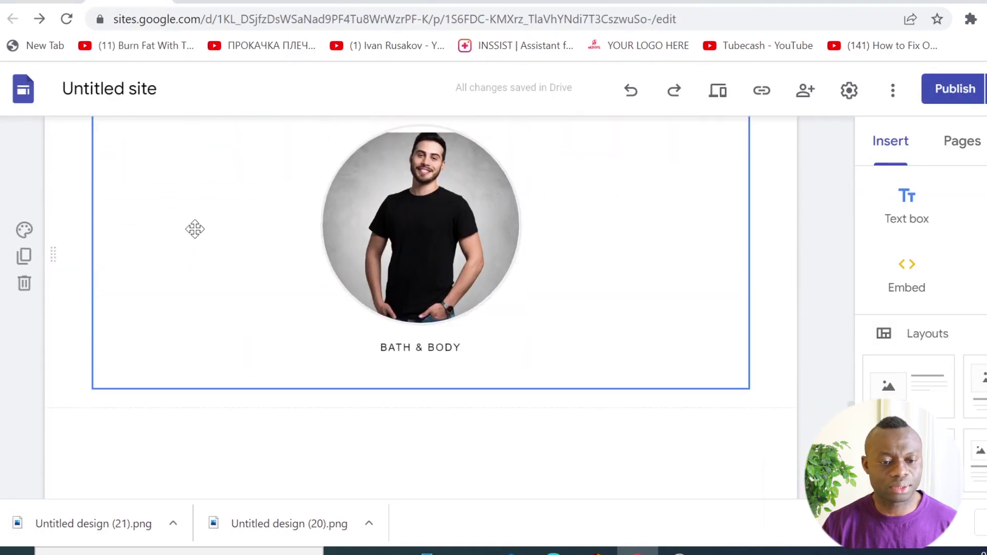
{"action": "left_click", "coordinate": [25, 222]}
{"action": "mouse_move", "coordinate": [187, 369]}
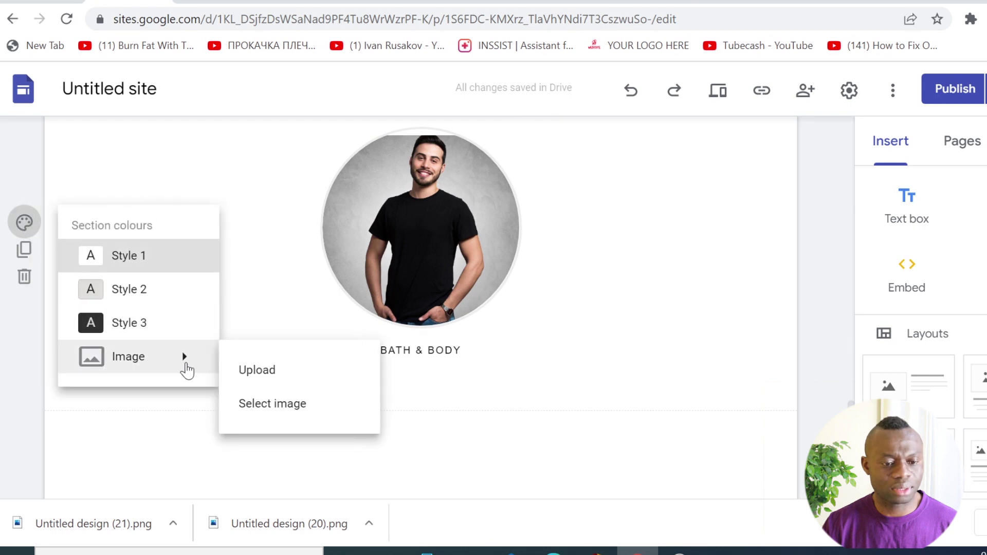
{"action": "left_click", "coordinate": [262, 376]}
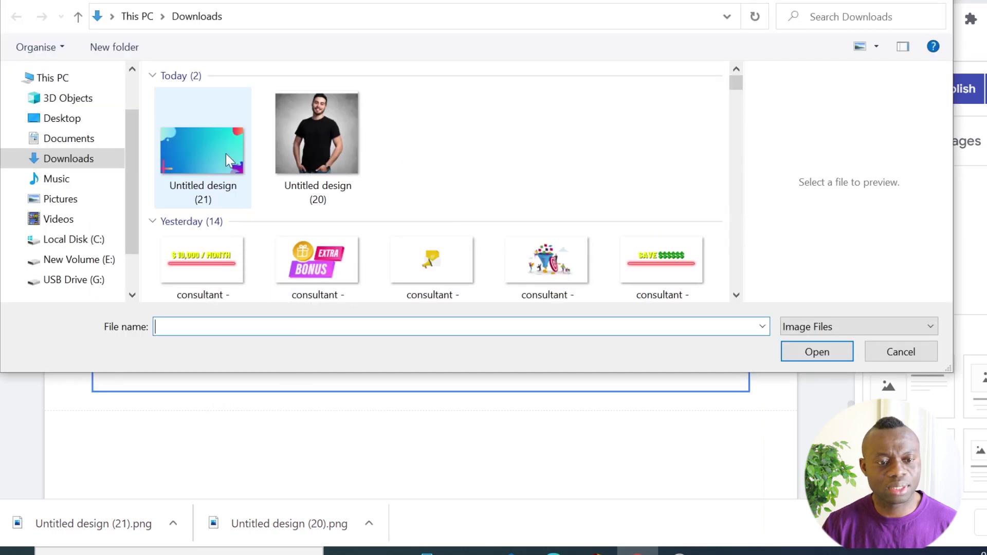
{"action": "left_click", "coordinate": [203, 149]}
{"action": "left_click", "coordinate": [816, 359]}
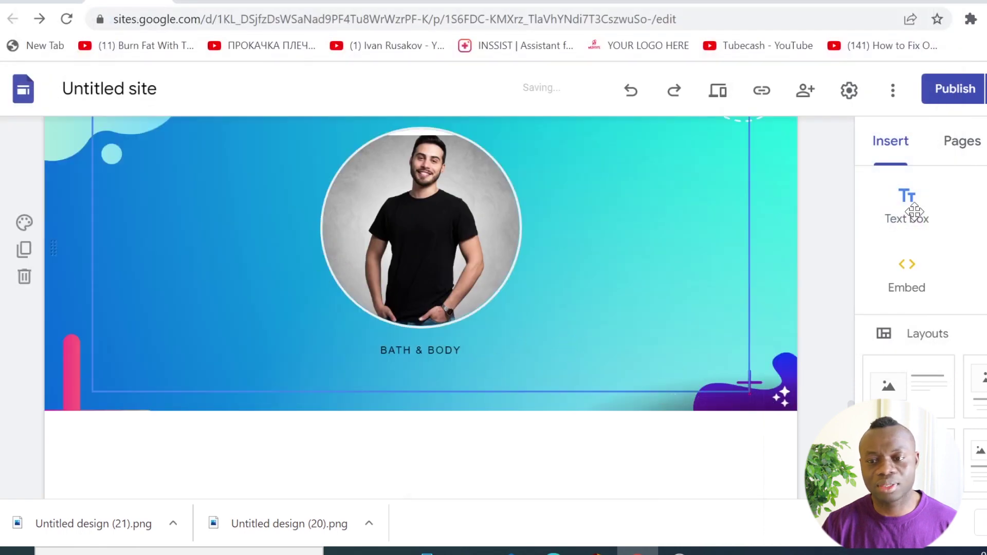
{"action": "left_click", "coordinate": [952, 93]}
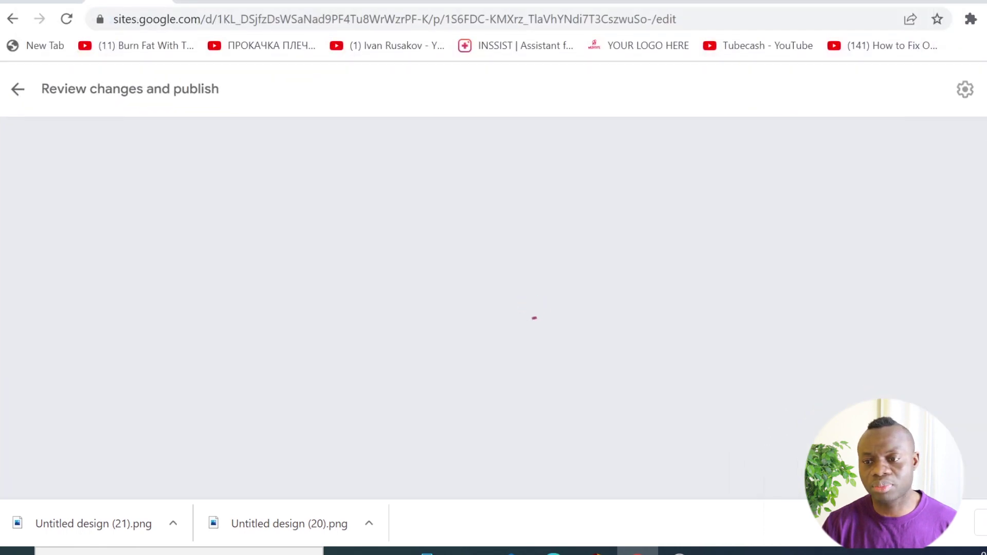
Reload the live homepage and scroll to check the circular BATH & BODY images on the gradient.
{"action": "left_click", "coordinate": [219, 2]}
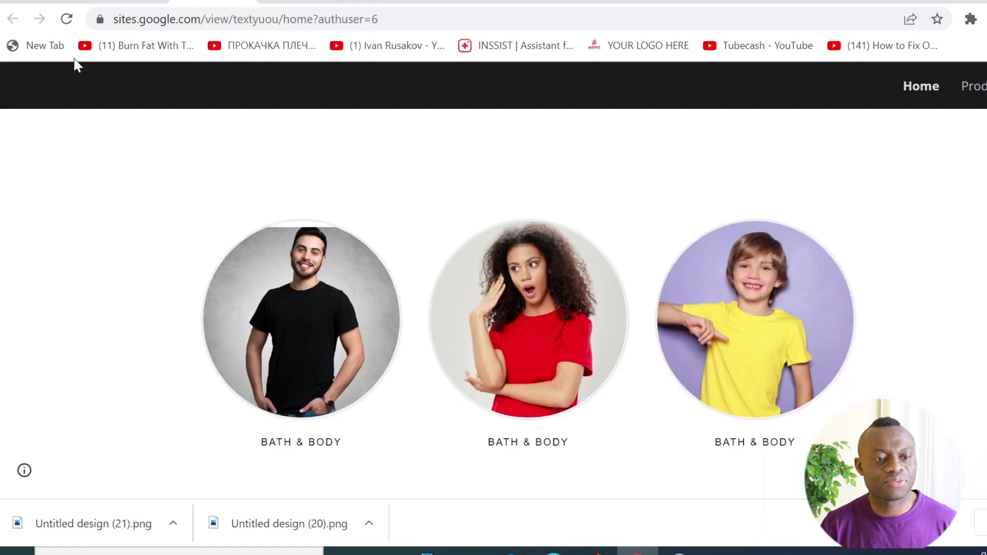
{"action": "left_click", "coordinate": [66, 20]}
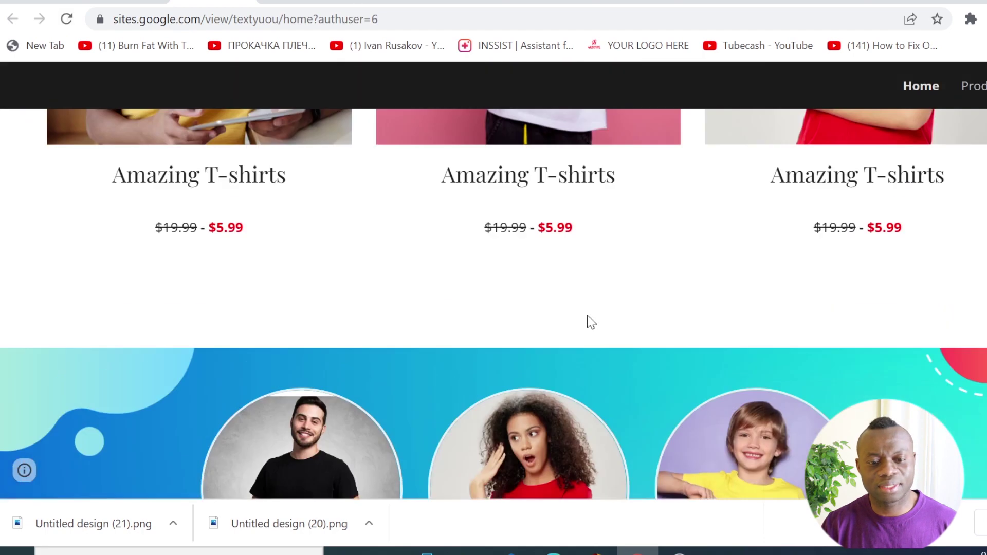
{"action": "scroll", "coordinate": [587, 314], "scroll_direction": "down", "scroll_amount": 6}
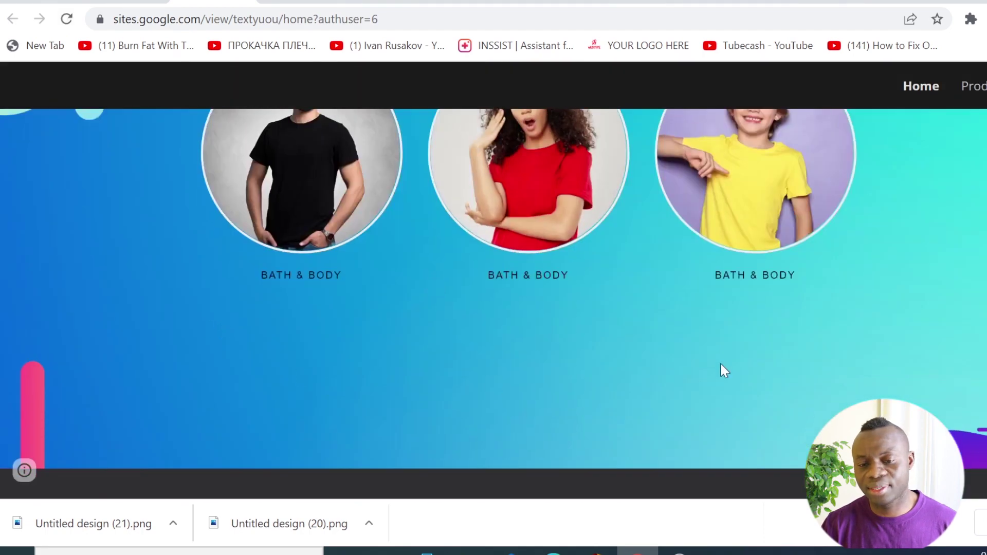
{"action": "scroll", "coordinate": [910, 359], "scroll_direction": "up", "scroll_amount": 6}
{"action": "scroll", "coordinate": [910, 359], "scroll_direction": "down", "scroll_amount": 5}
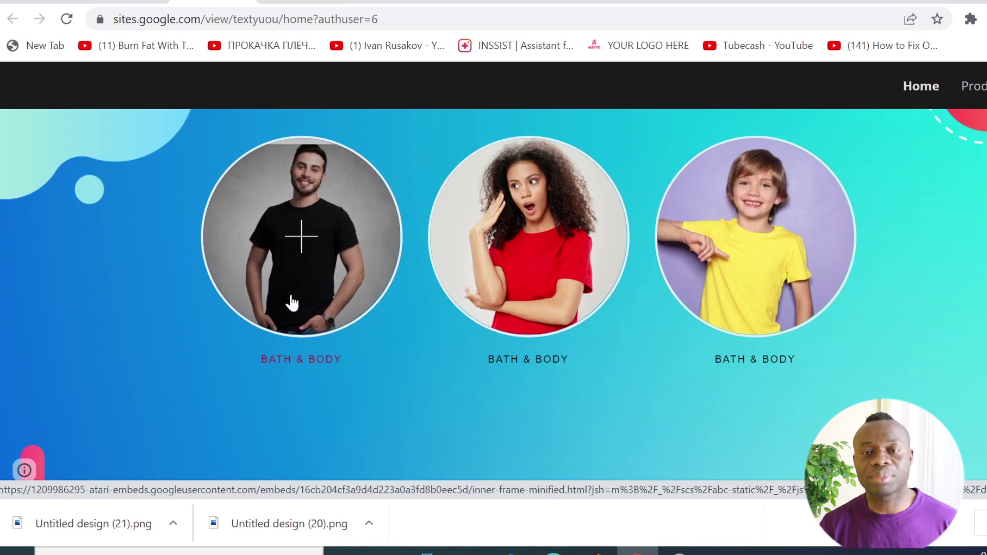
{"action": "scroll", "coordinate": [331, 363], "scroll_direction": "down", "scroll_amount": 5}
{"action": "scroll", "coordinate": [837, 375], "scroll_direction": "up", "scroll_amount": 10}
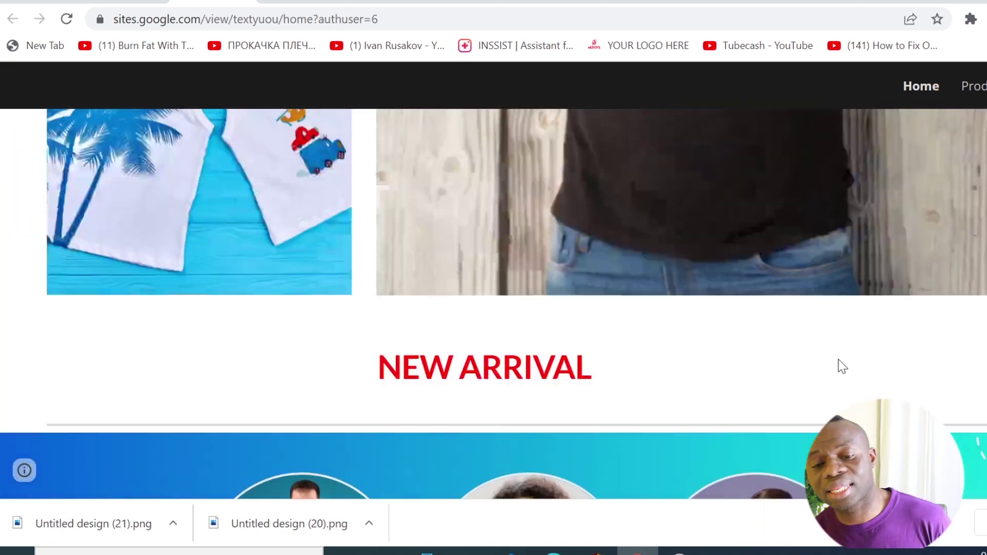
{"action": "scroll", "coordinate": [841, 366], "scroll_direction": "up", "scroll_amount": 15}
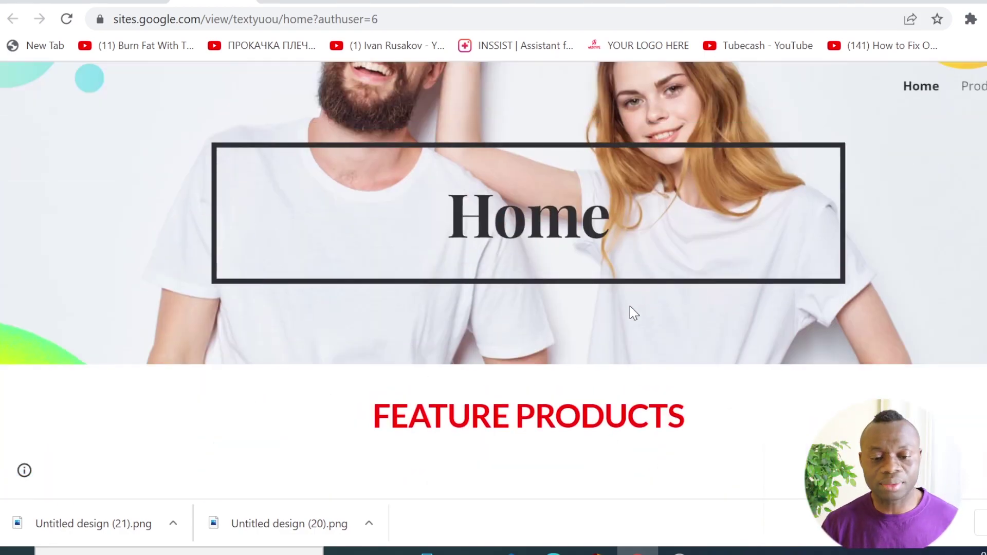
{"action": "scroll", "coordinate": [606, 306], "scroll_direction": "down", "scroll_amount": 8}
{"action": "scroll", "coordinate": [352, 438], "scroll_direction": "up", "scroll_amount": 6}
{"action": "scroll", "coordinate": [351, 411], "scroll_direction": "down", "scroll_amount": 2}
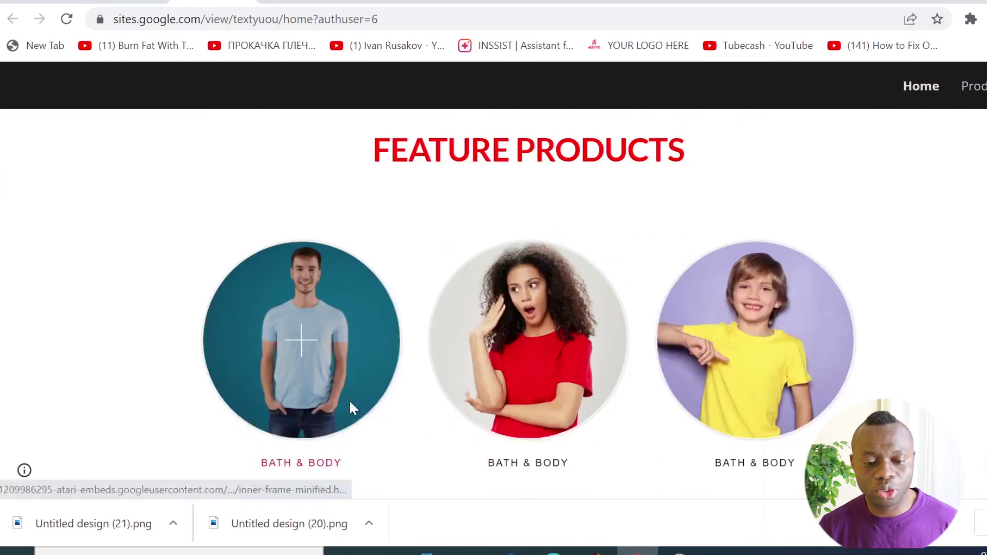
{"action": "scroll", "coordinate": [350, 406], "scroll_direction": "down", "scroll_amount": 5}
{"action": "scroll", "coordinate": [534, 205], "scroll_direction": "up", "scroll_amount": 5}
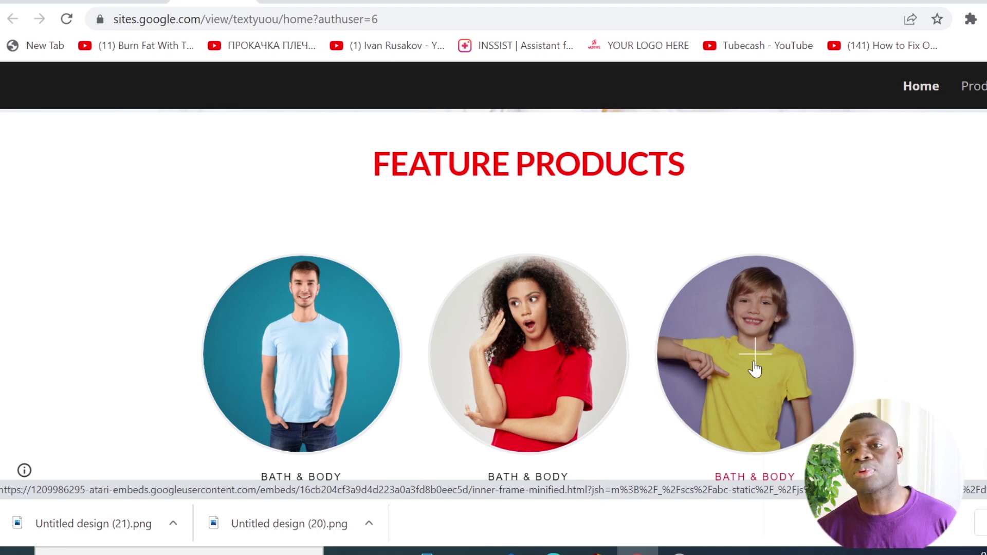
{"action": "scroll", "coordinate": [850, 370], "scroll_direction": "down", "scroll_amount": 6}
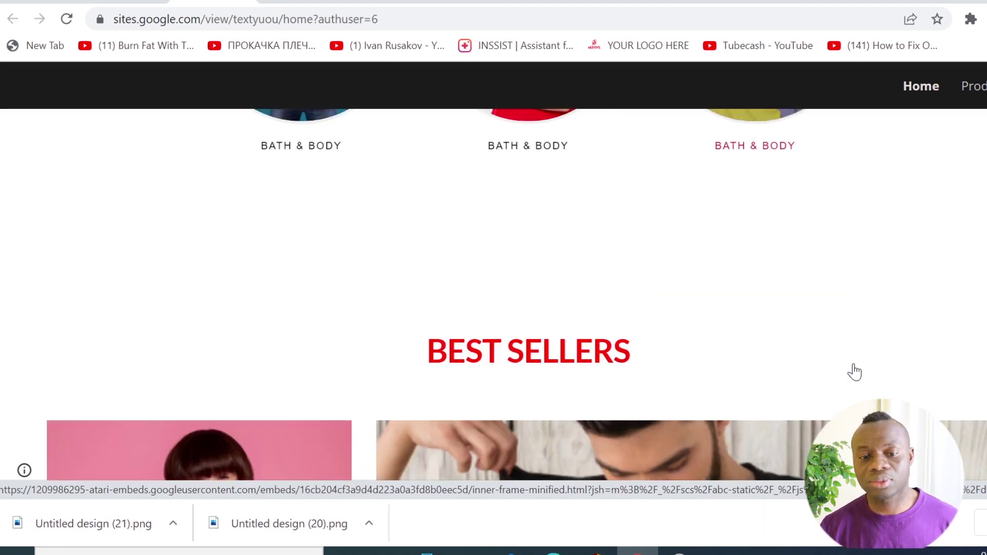
{"action": "scroll", "coordinate": [224, 392], "scroll_direction": "up", "scroll_amount": 6}
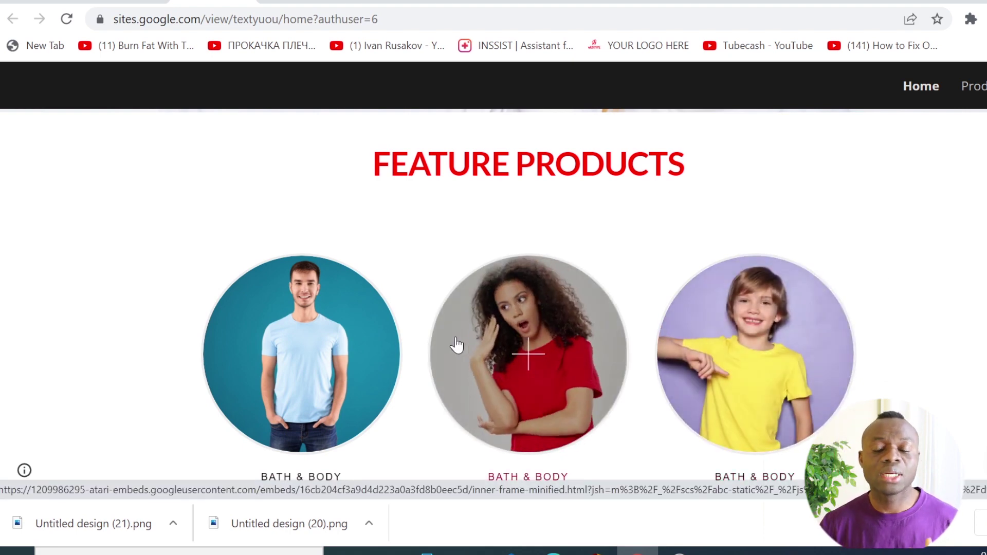
{"action": "scroll", "coordinate": [905, 324], "scroll_direction": "up", "scroll_amount": 5}
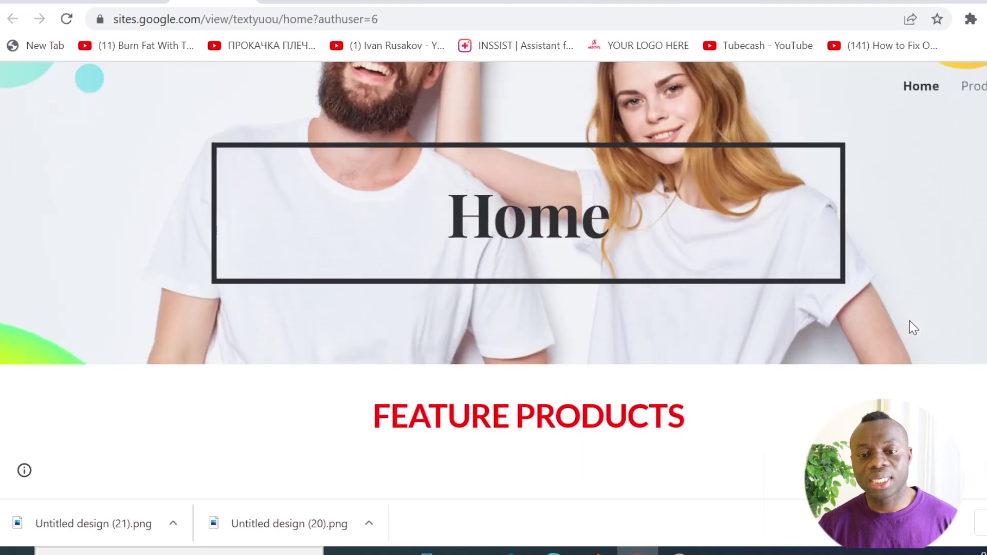
{"action": "scroll", "coordinate": [908, 321], "scroll_direction": "down", "scroll_amount": 5}
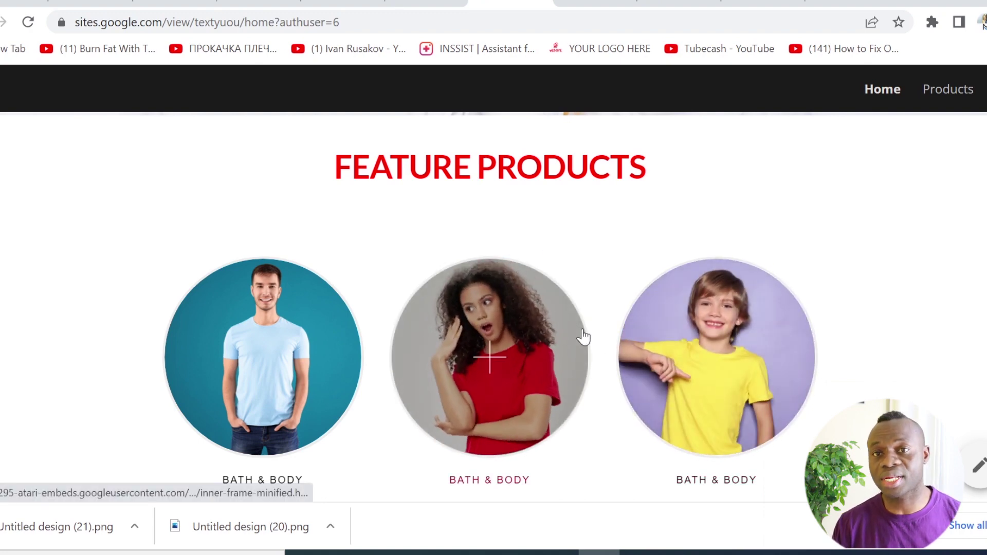
View the Landing codes editor, the live landing page, then the code-for-you product page.
{"action": "left_click", "coordinate": [171, 1]}
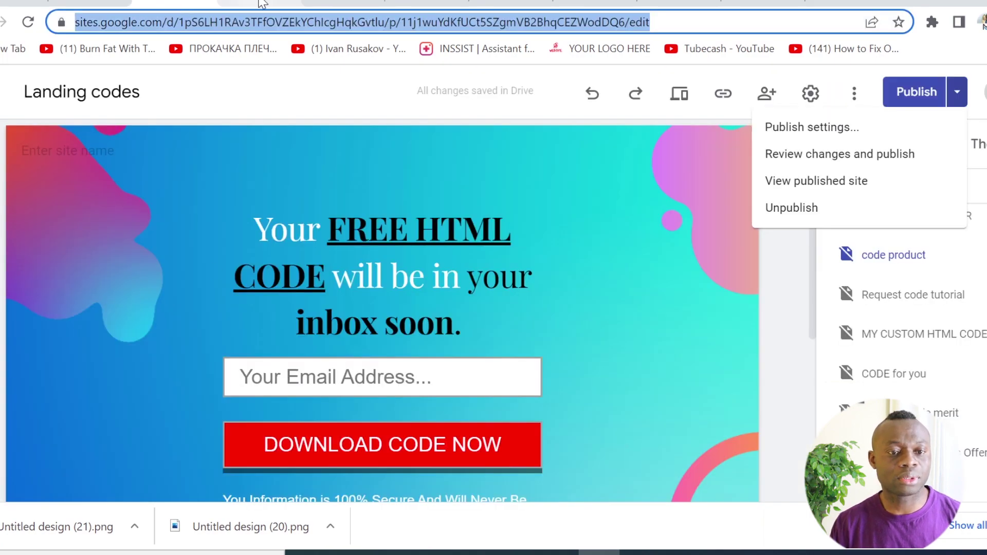
{"action": "left_click", "coordinate": [259, 3]}
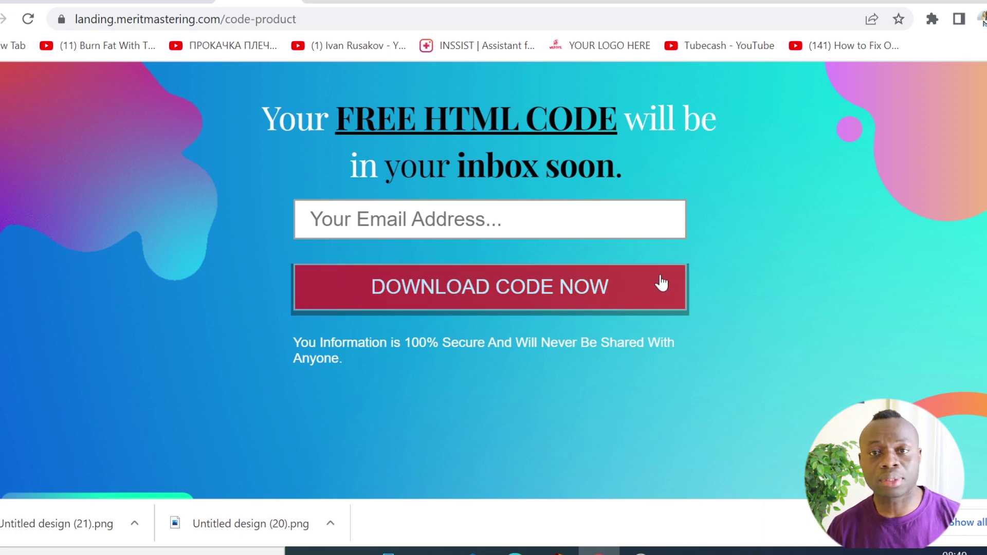
{"action": "left_click", "coordinate": [342, 1]}
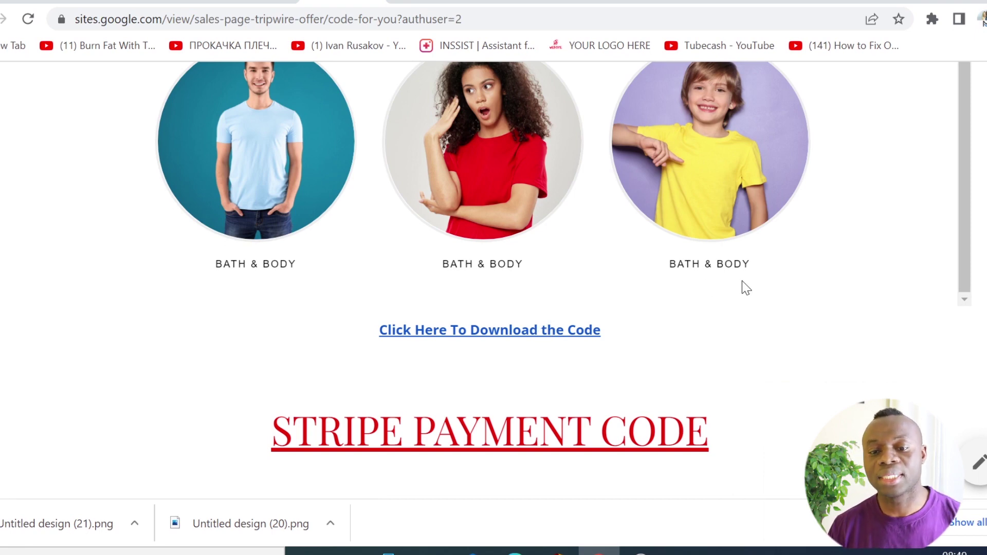
{"action": "scroll", "coordinate": [841, 390], "scroll_direction": "up", "scroll_amount": 5}
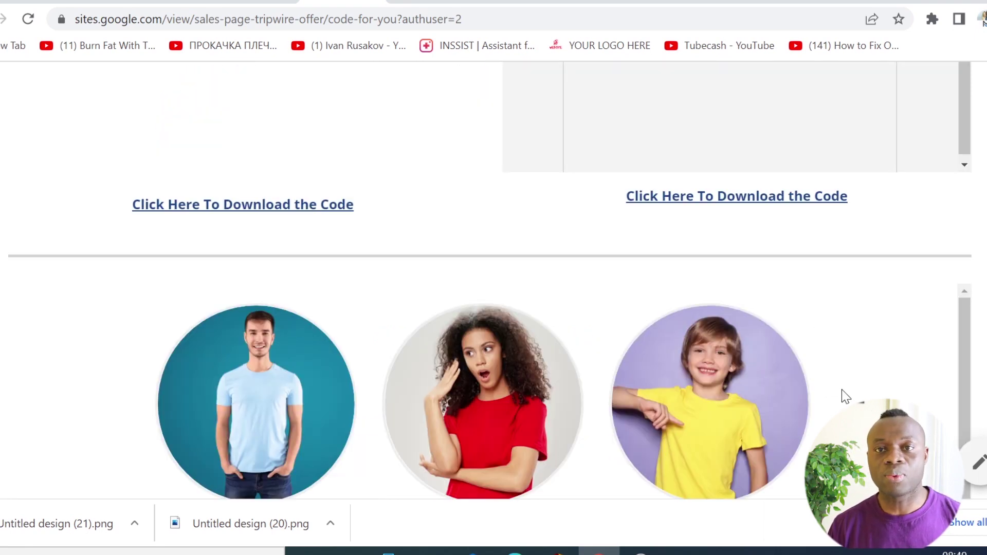